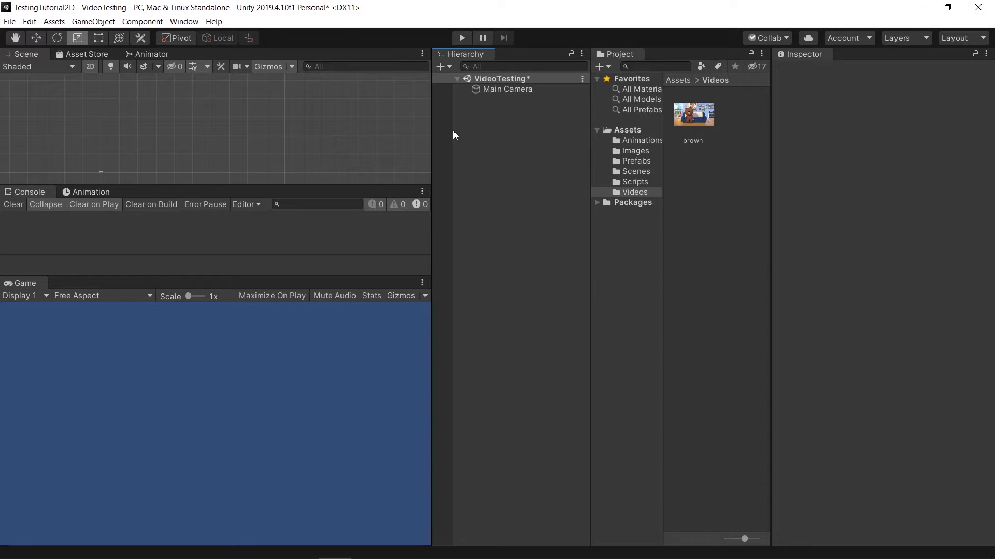
- Add a UI Panel to the scene and frame it in the Scene view
click(701, 124)
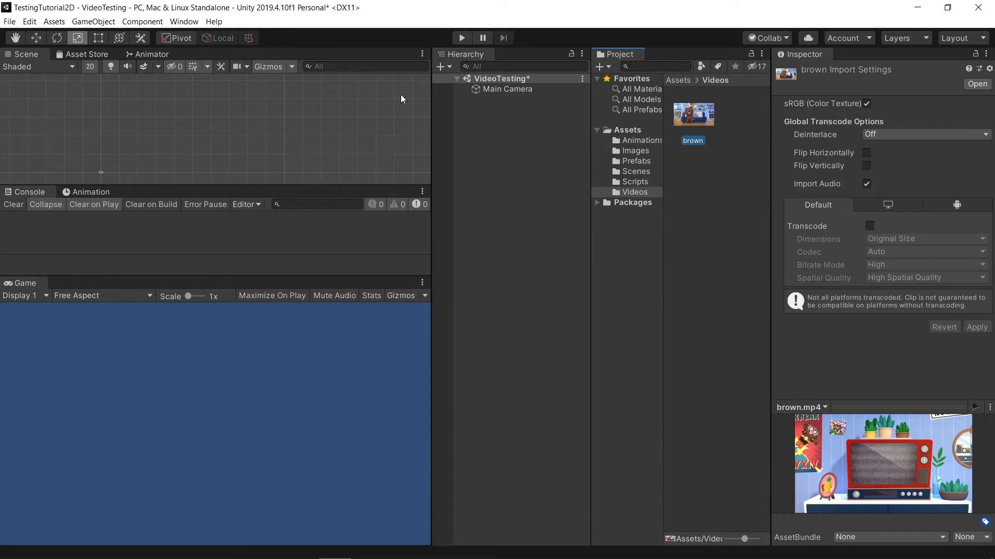
click(450, 67)
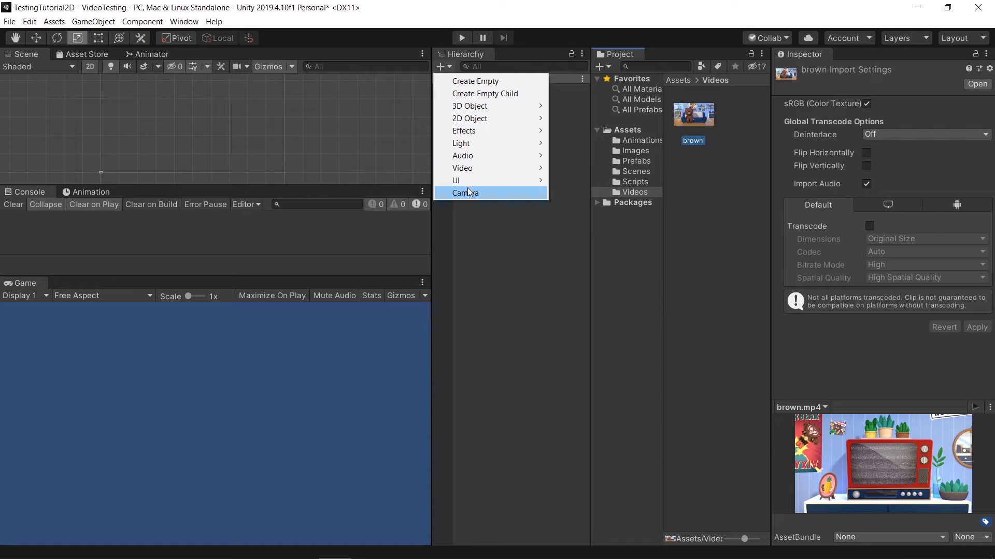
mouse_move(471, 185)
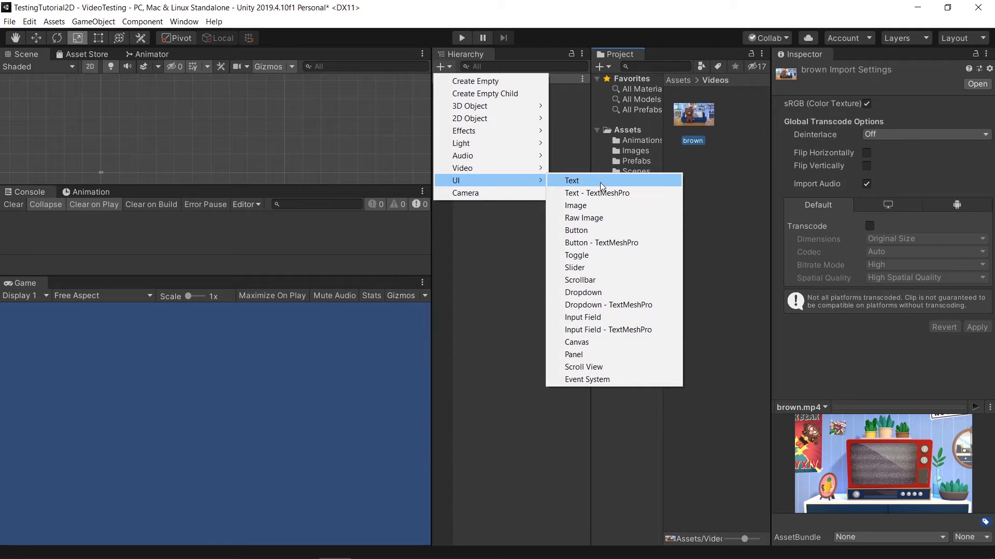
click(620, 356)
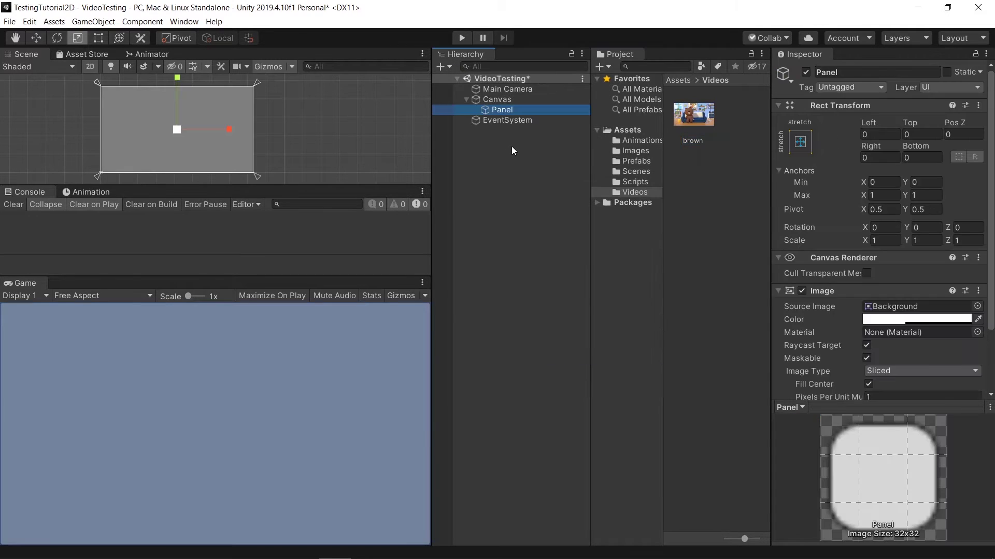
double_click(511, 110)
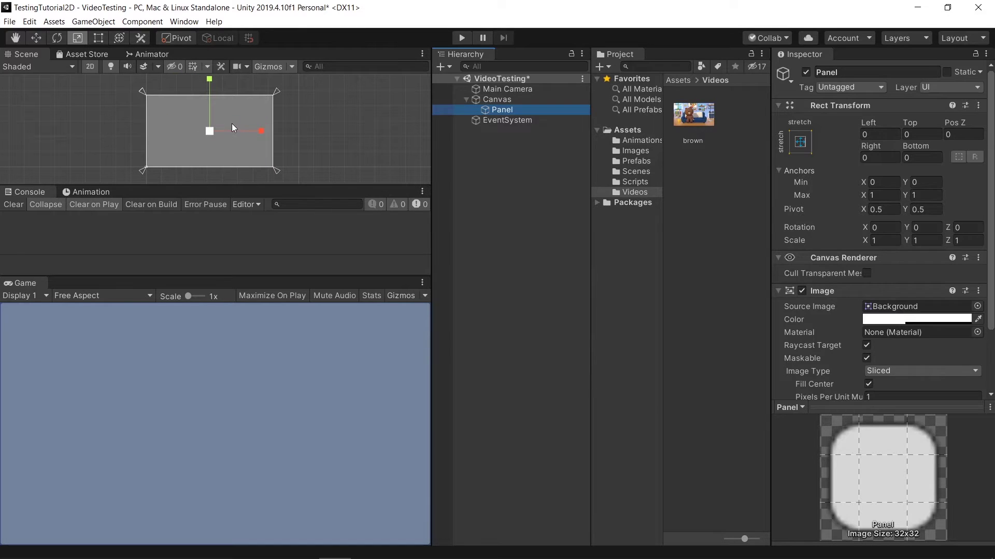
- Replace the Panel's Image component with a Raw Image component
scroll(863, 327, down, 3)
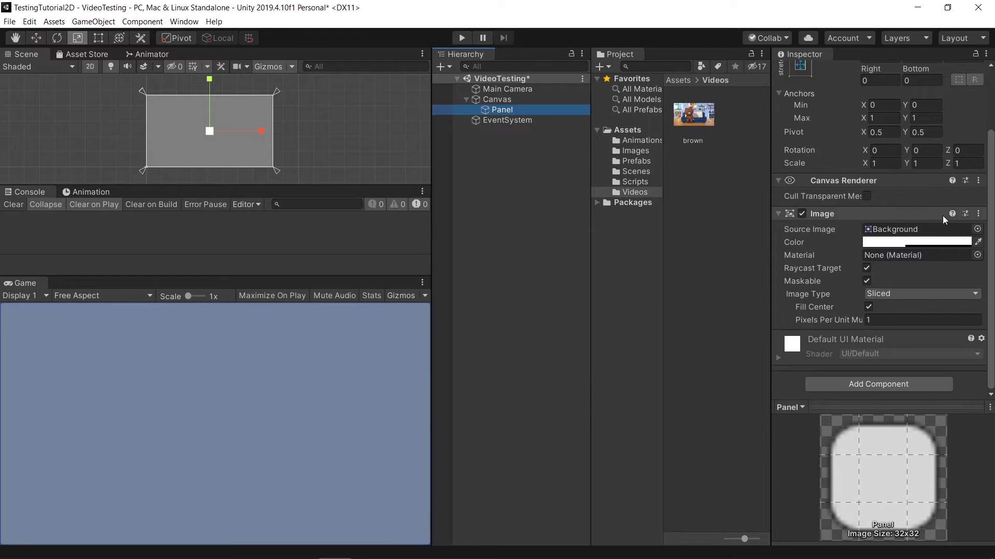
click(977, 215)
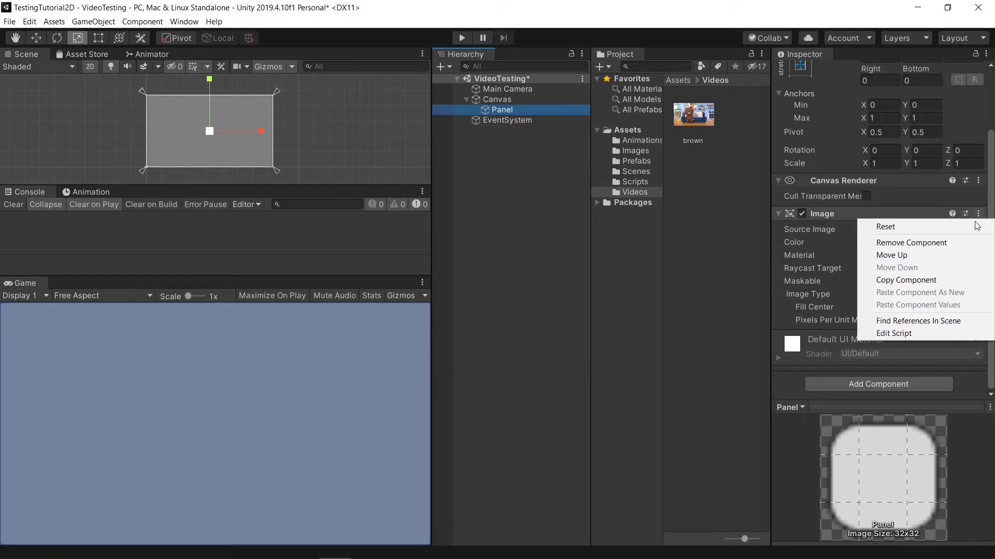
click(962, 244)
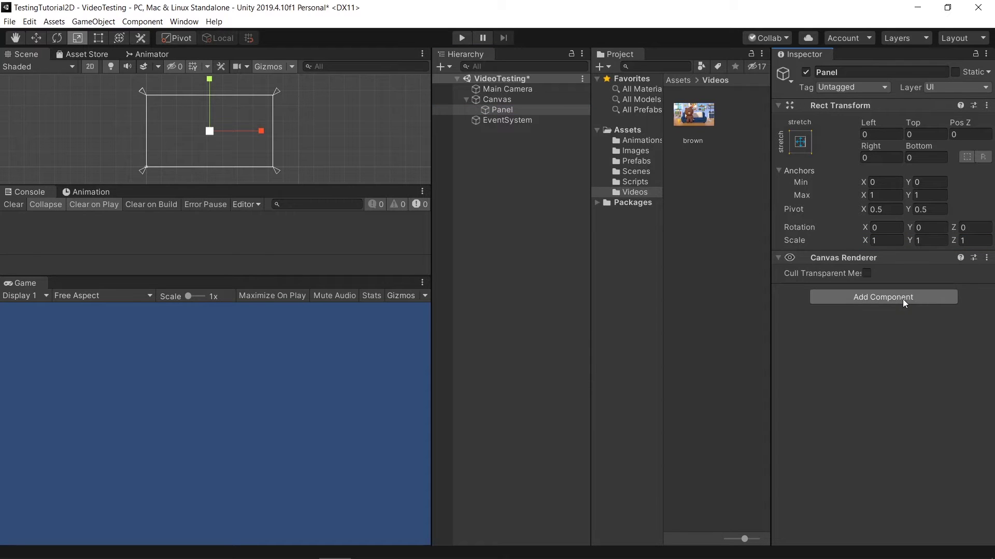
click(902, 298)
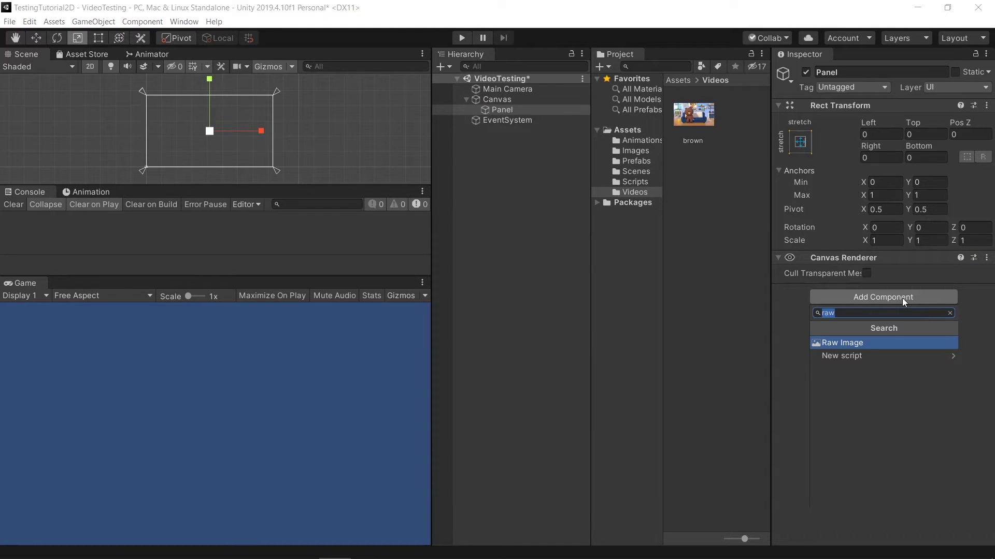
key(Return)
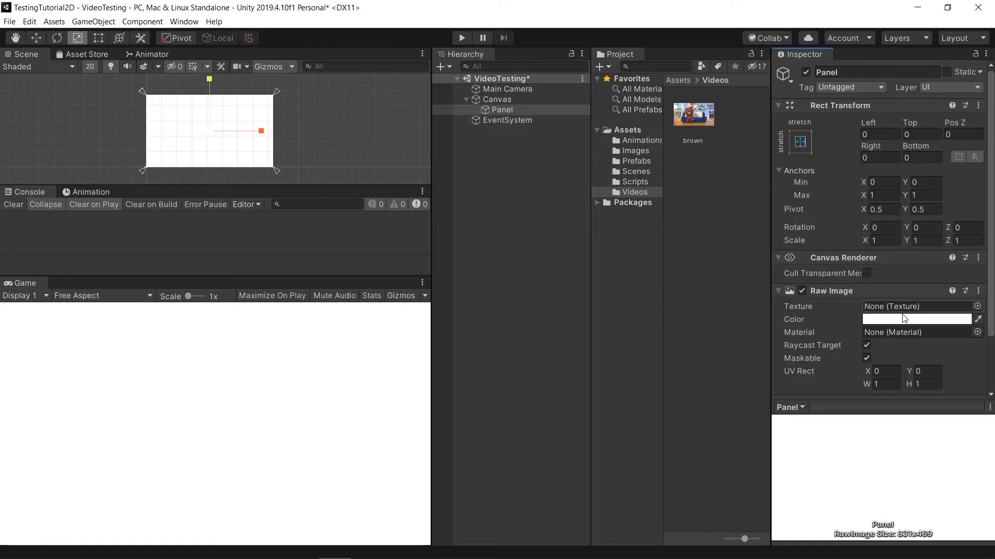
scroll(854, 274, down, 2)
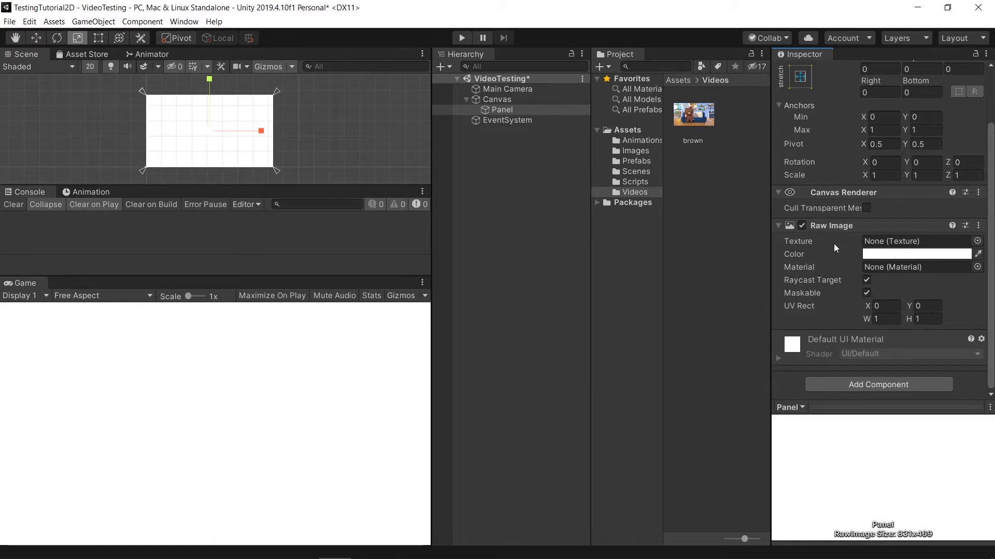
- Create a render texture named VideoRenderTexture in the Videos folder
right_click(692, 160)
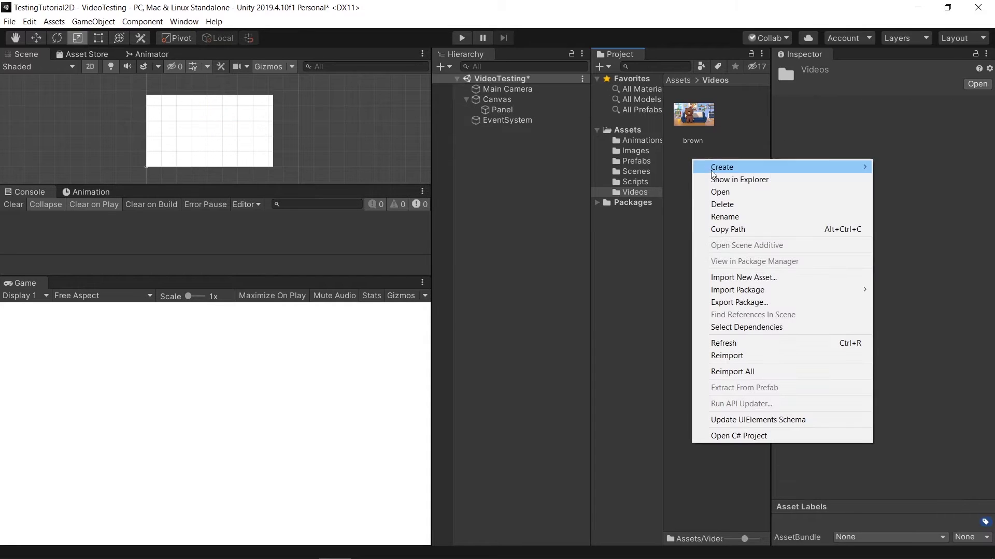
mouse_move(722, 173)
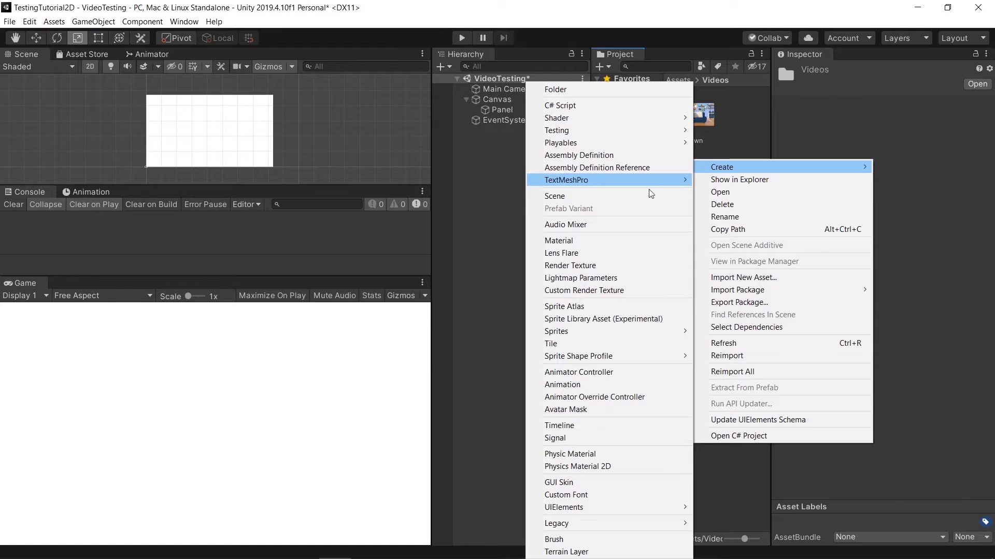
click(610, 266)
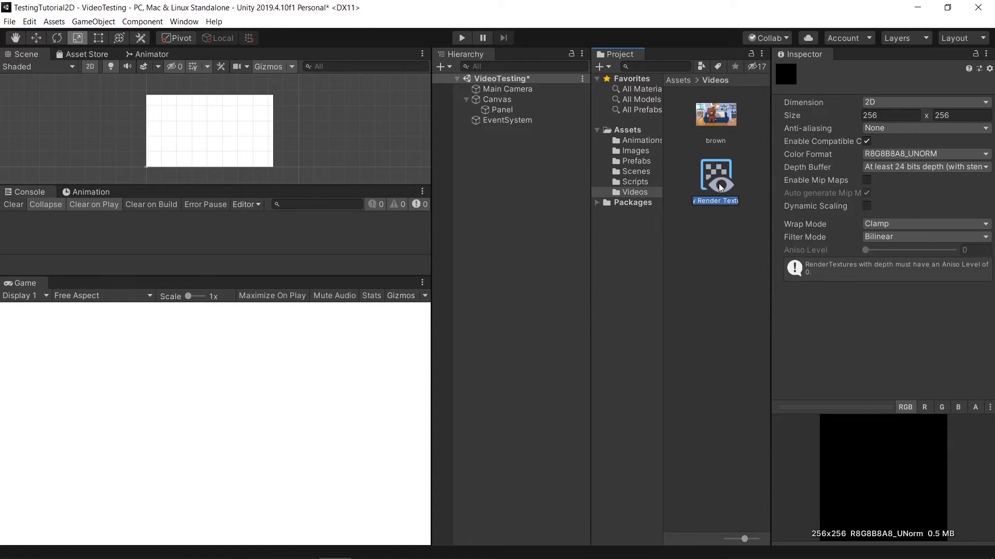
key(BackSpace)
text(VideoRender)
text(Tect)
key(BackSpace)
key(BackSpace)
text(xture)
key(Return)
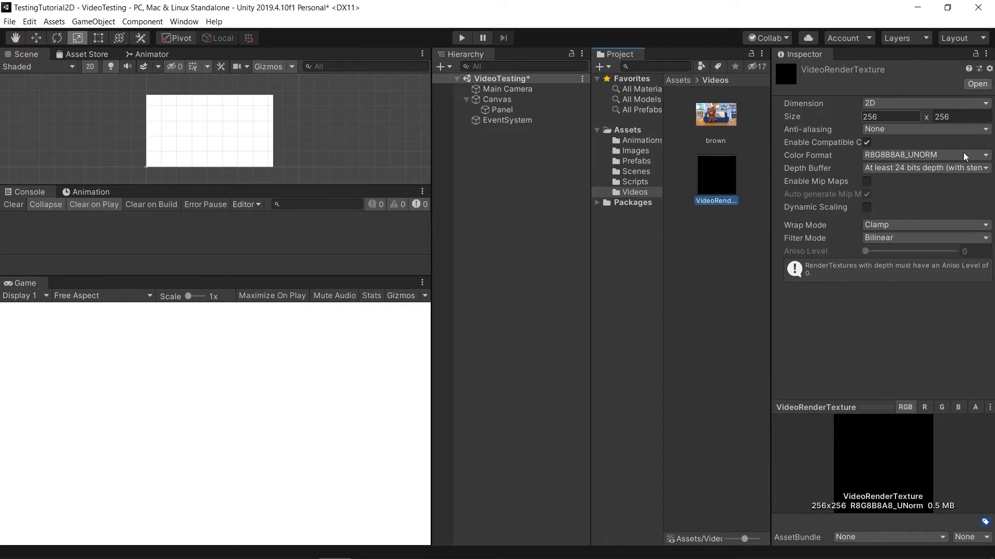
- Set the size of VideoRenderTexture to 1920 x 1080
click(904, 119)
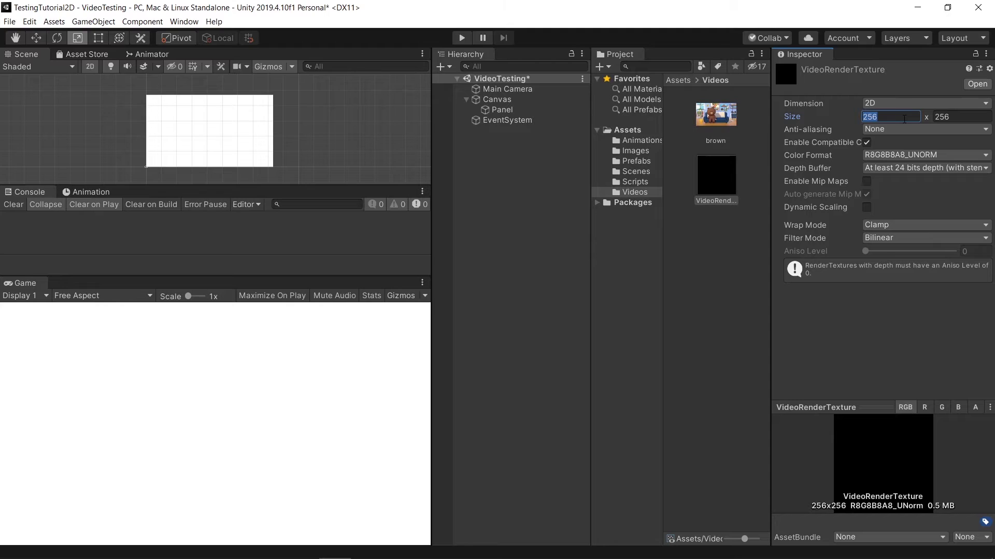
text(1920)
click(948, 119)
text(10)
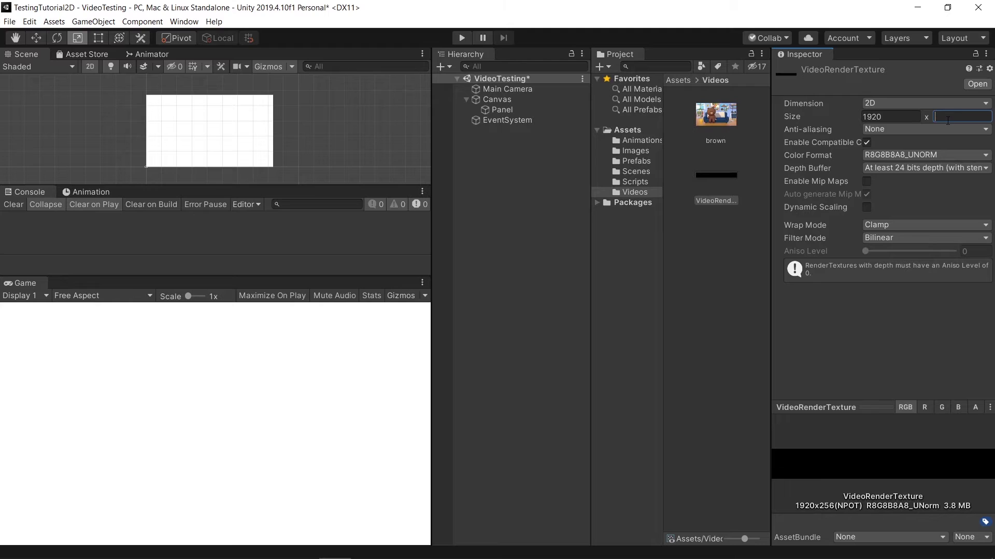
text(80)
key(Return)
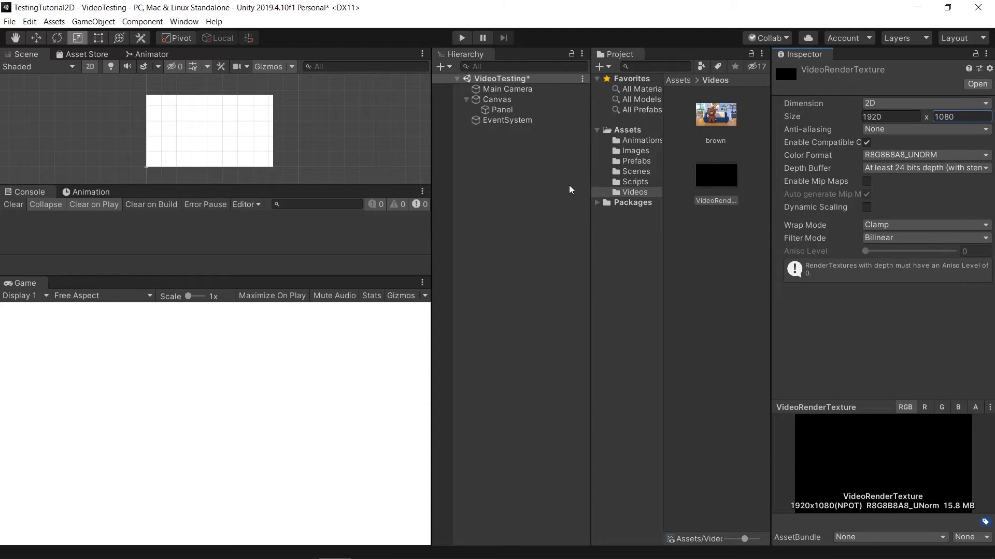
- Assign VideoRenderTexture as the texture of the Panel's Raw Image component
click(515, 111)
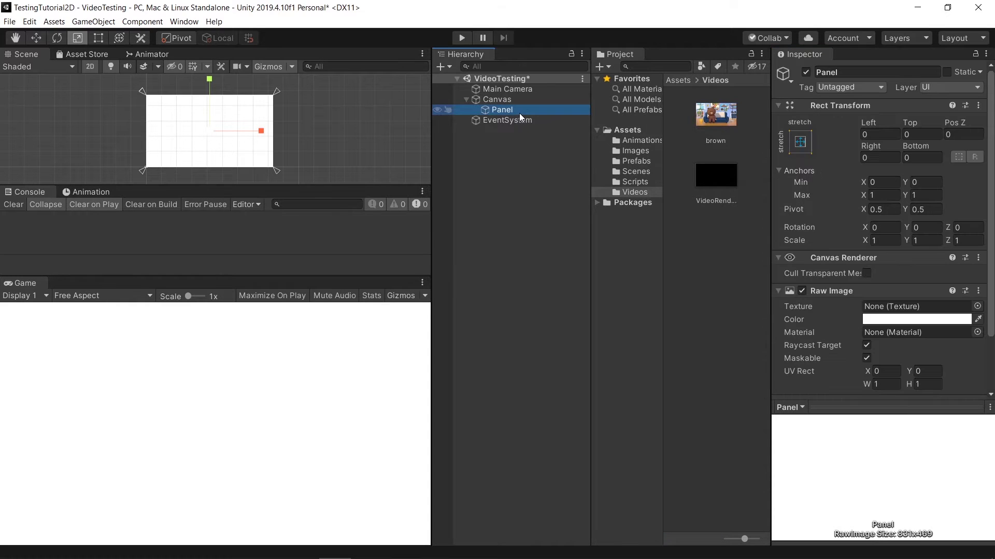
scroll(891, 269, down, 3)
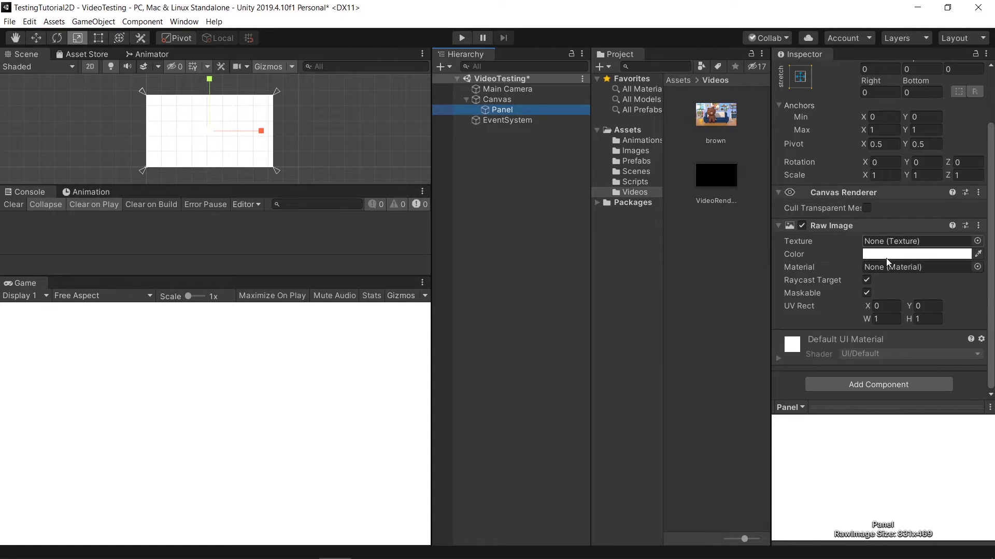
drag(709, 185, 903, 245)
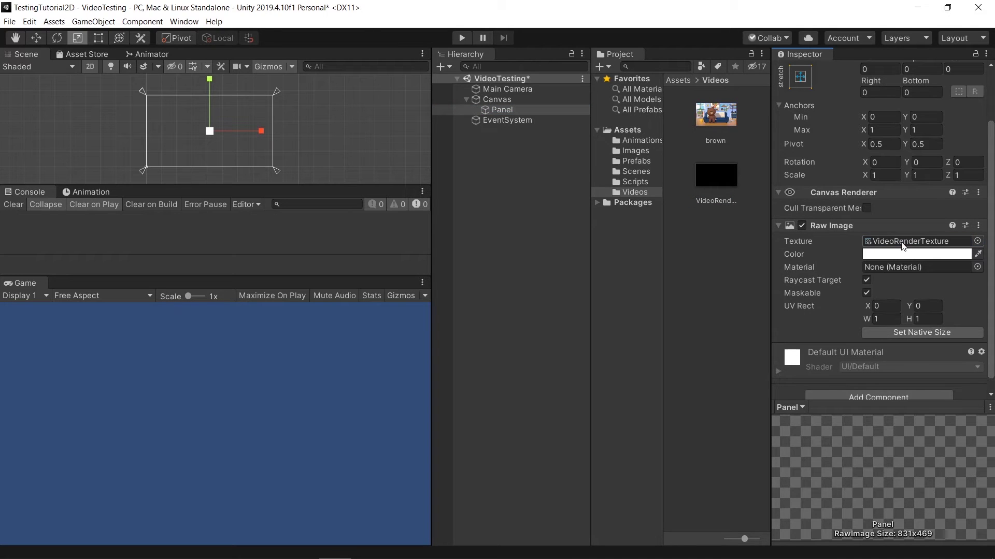
scroll(937, 321, down, 1)
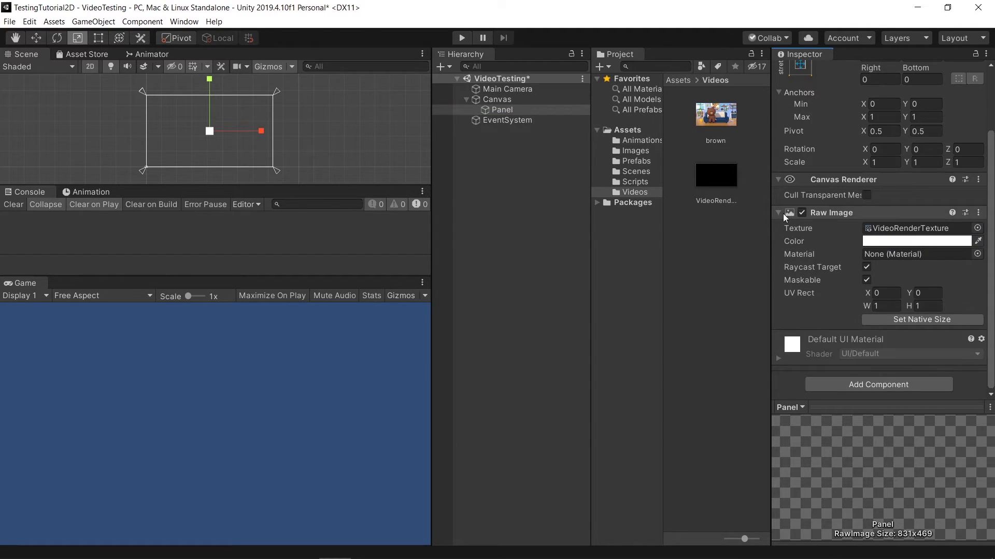
- Add a Video Player component to the Panel and assign the brown video as its video clip
click(898, 383)
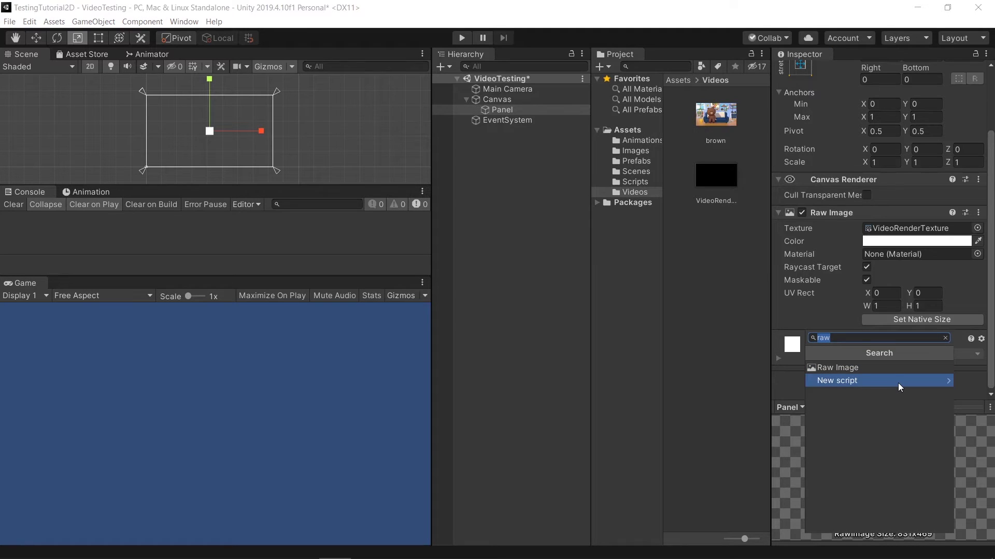
key(BackSpace)
text(video)
key(Up)
key(Return)
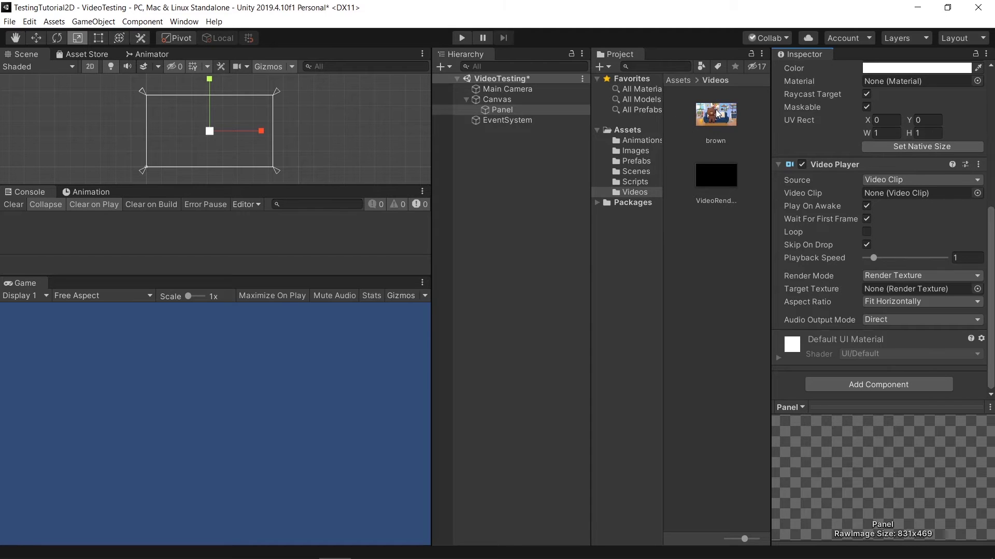
drag(714, 114, 889, 194)
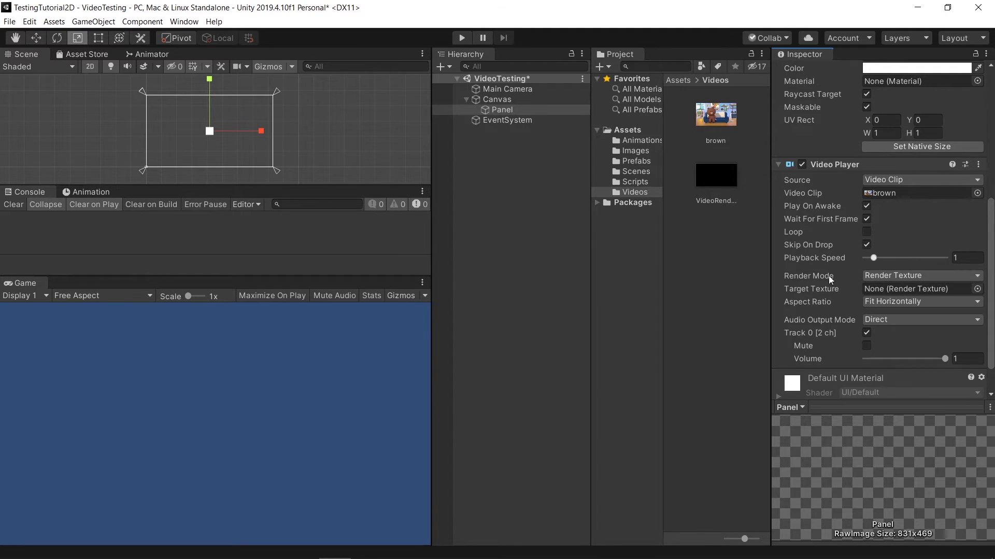
- Set VideoRenderTexture as the Video Player's target texture and run the scene to test the playback
click(462, 38)
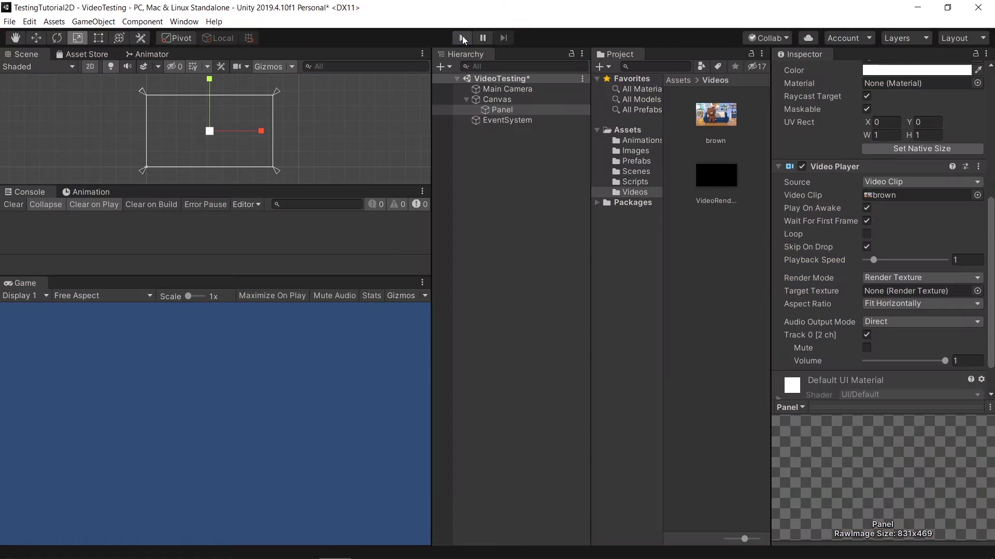
click(462, 37)
drag(705, 179, 885, 296)
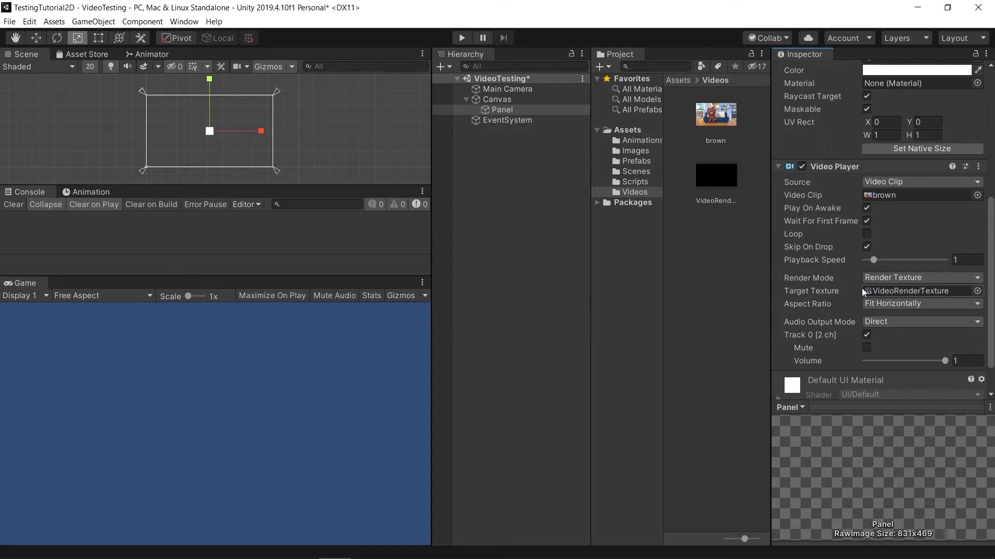
click(461, 39)
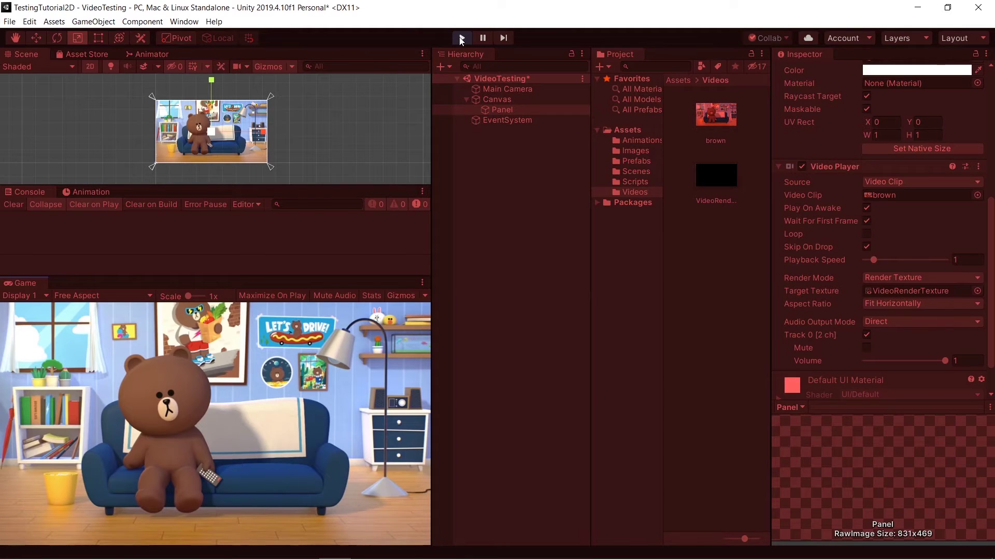
click(461, 38)
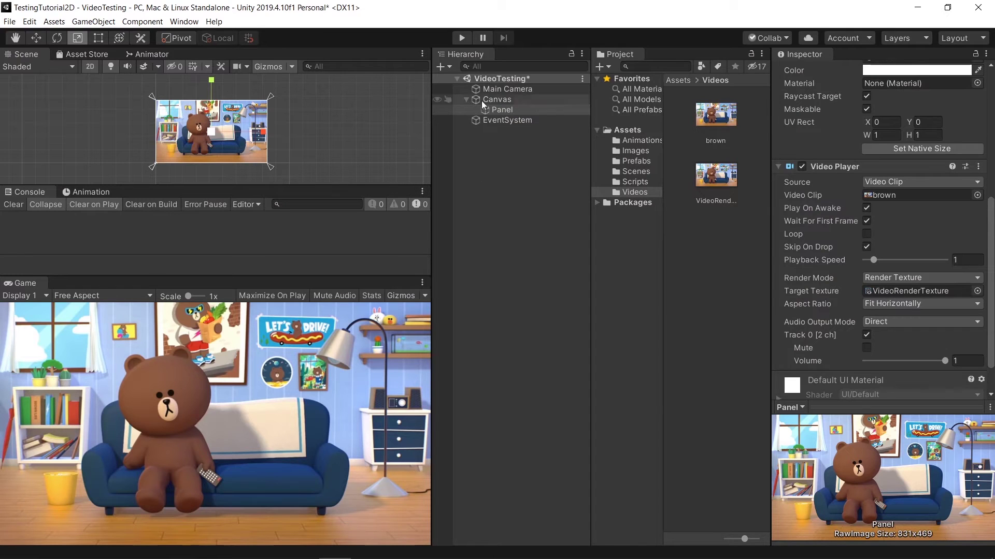
- Deactivate the Canvas, its Panel and the EventSystem together
click(498, 99)
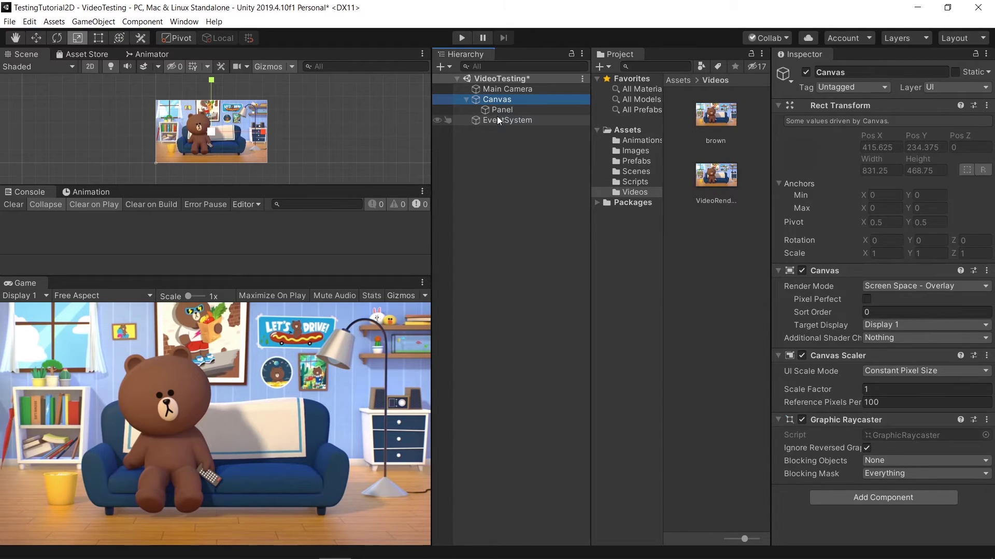
shift+click(497, 118)
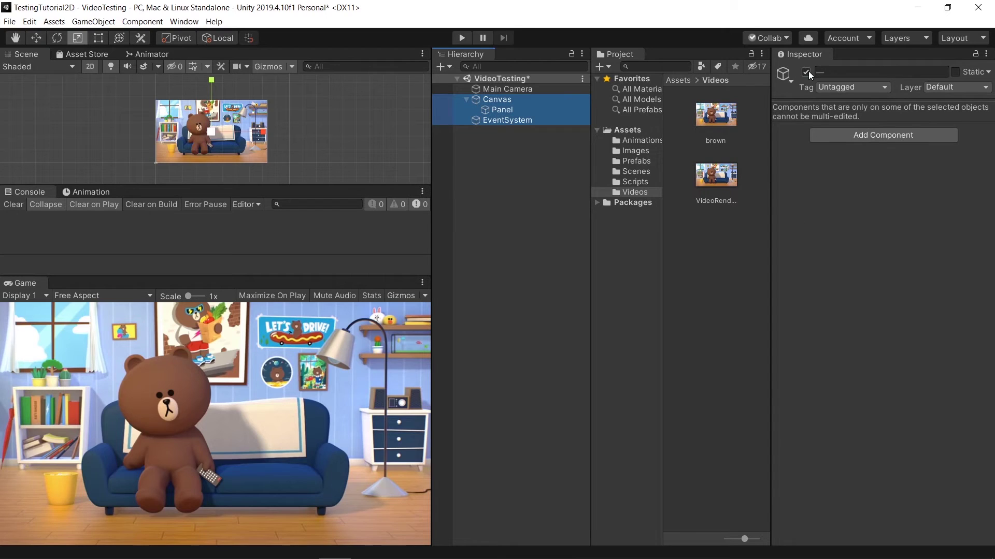
click(808, 70)
click(484, 164)
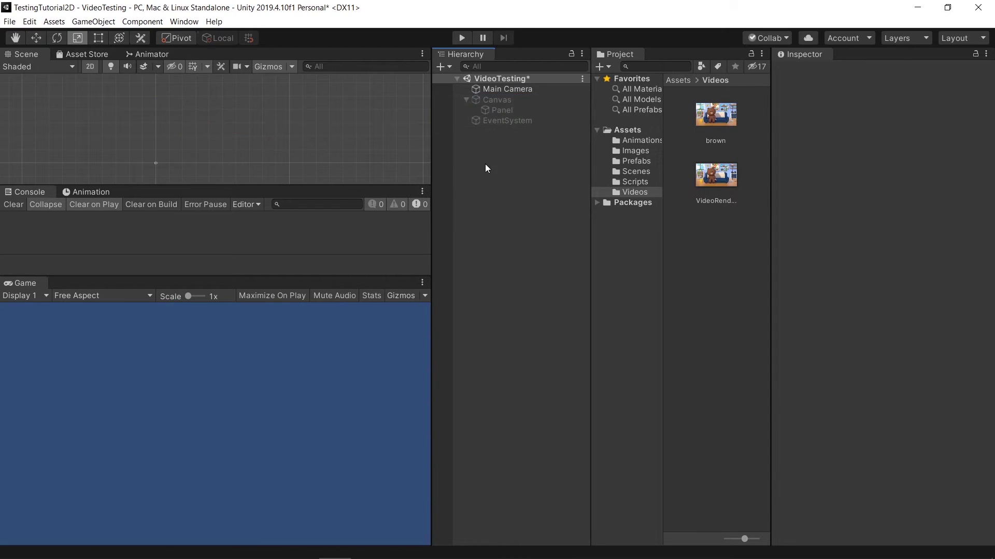
- Add a 3D Quad object to the scene
click(445, 67)
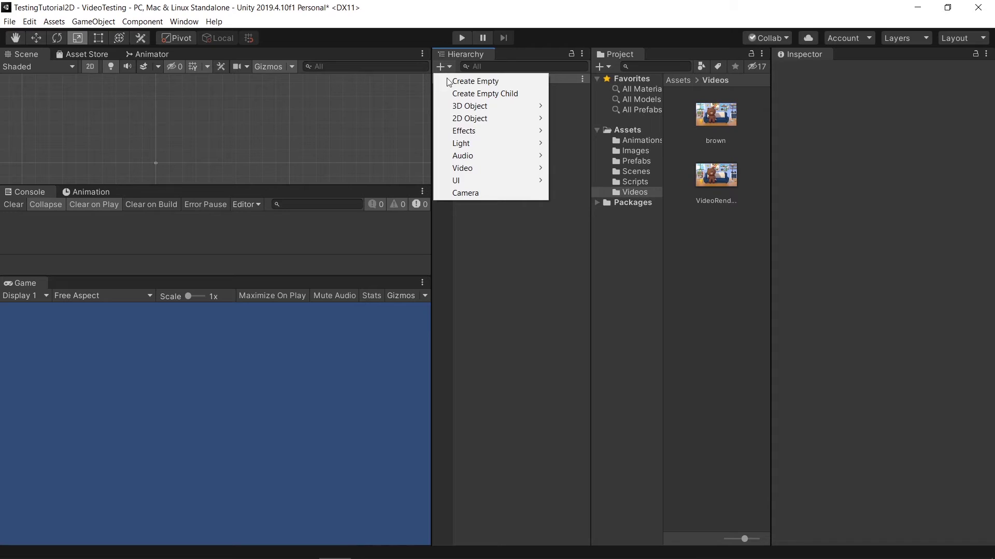
mouse_move(470, 110)
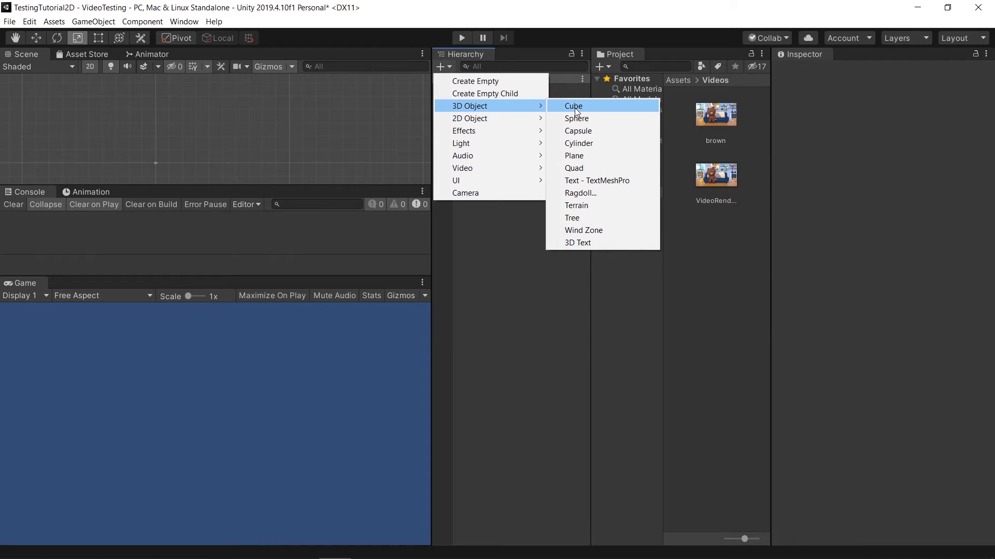
click(591, 169)
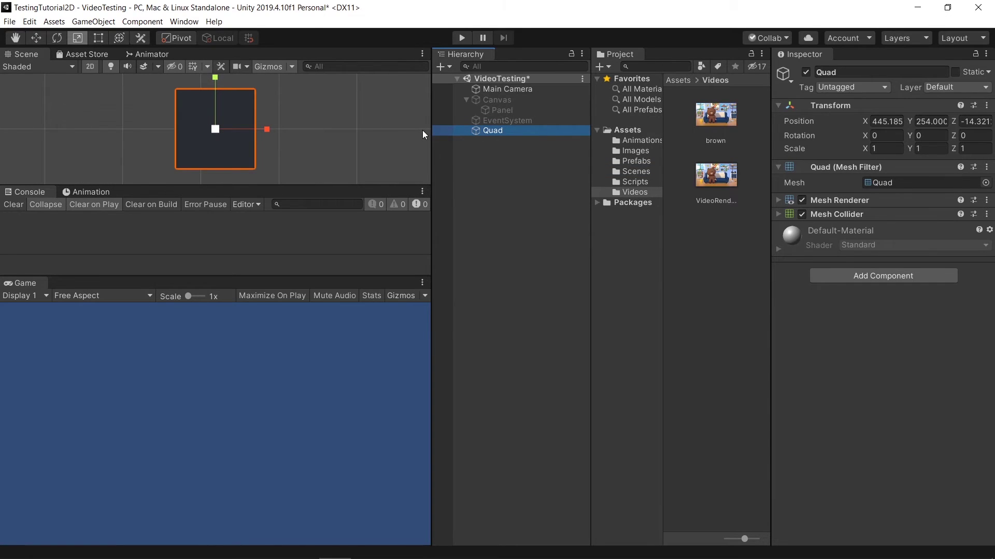
- Set the Quad's position to 0 on the X, Y and Z axes
click(887, 122)
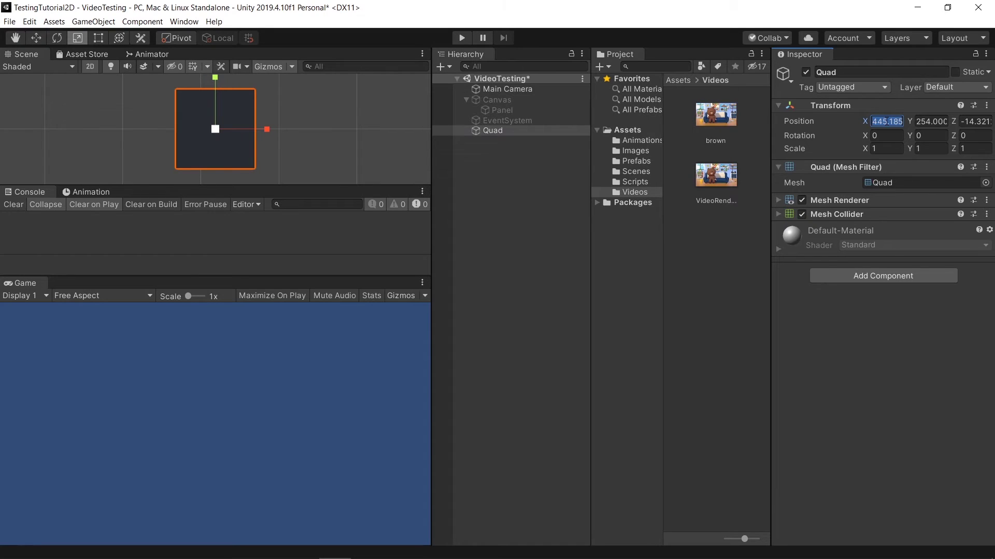
text(0)
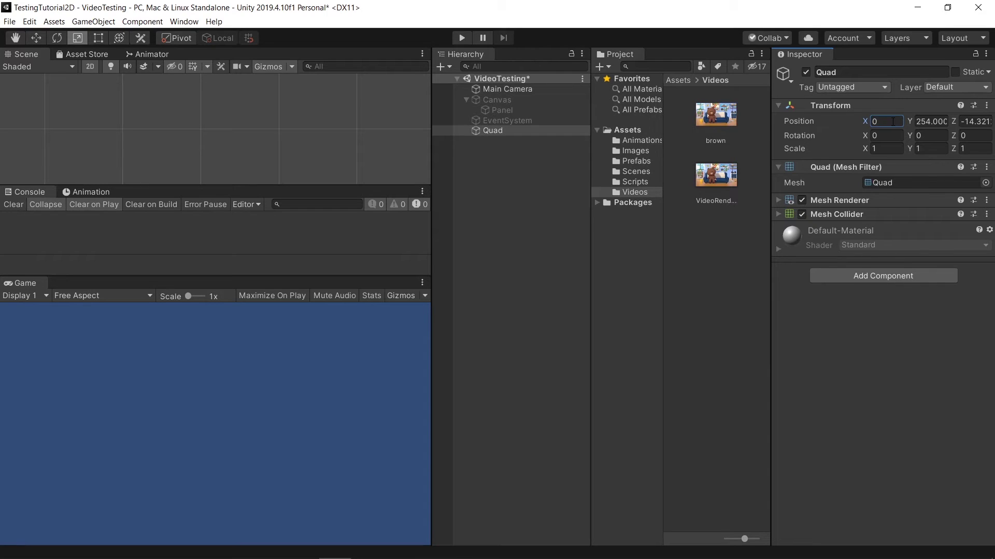
click(931, 121)
text(0.)
click(967, 122)
text(0)
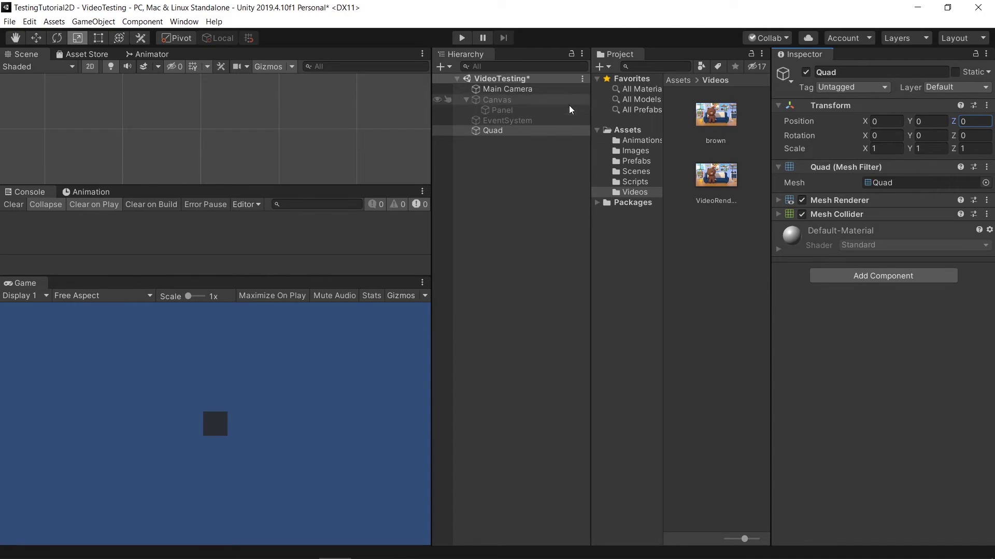
- Scale the Quad to about 18.58 on X and 10.17 on Y so it fills the camera view
click(541, 132)
double_click(541, 132)
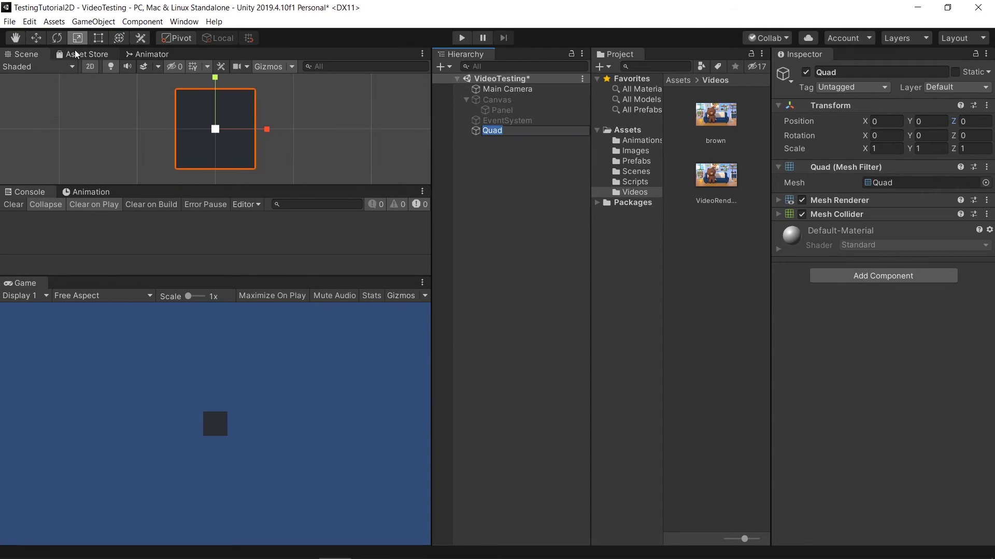
drag(265, 130, 182, 135)
scroll(231, 139, down, 5)
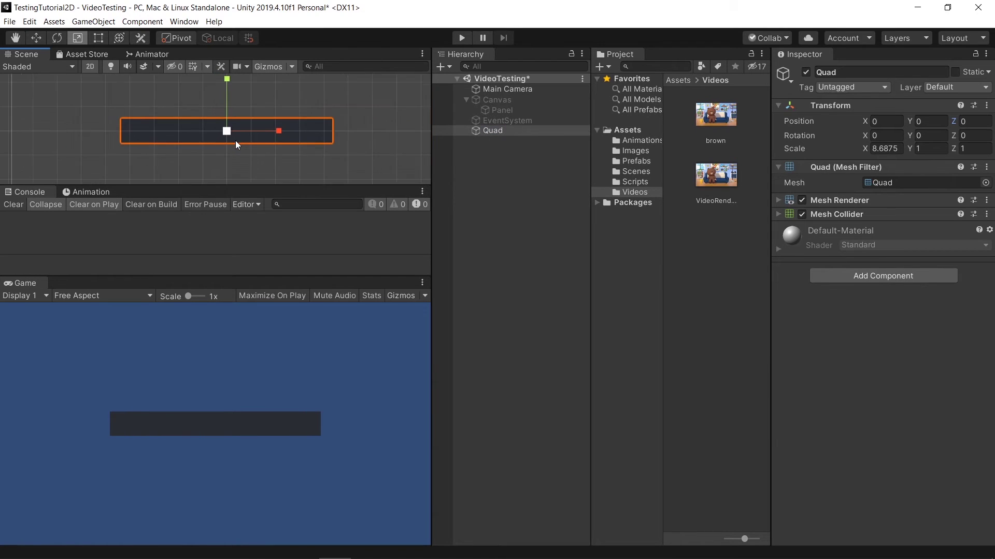
drag(281, 135, 336, 138)
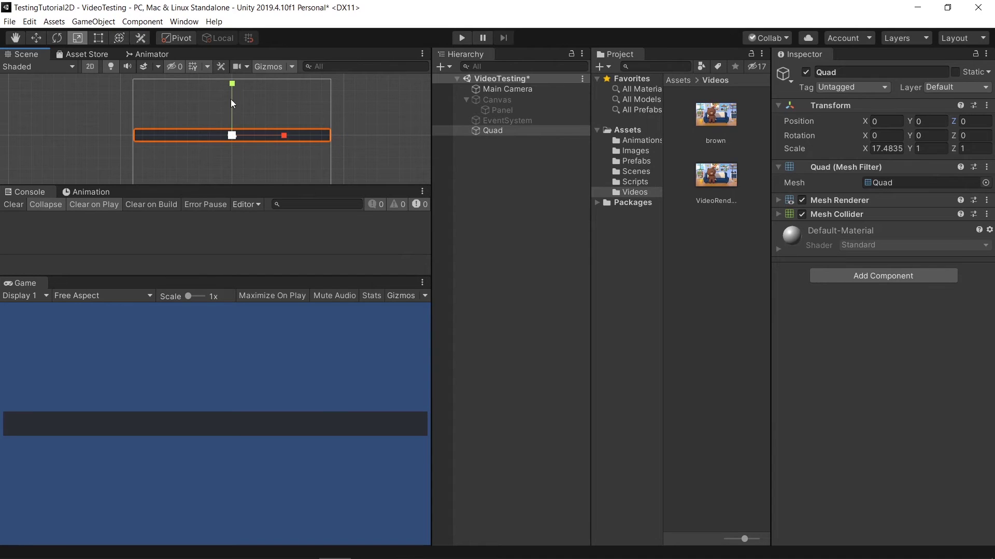
drag(231, 83, 231, 515)
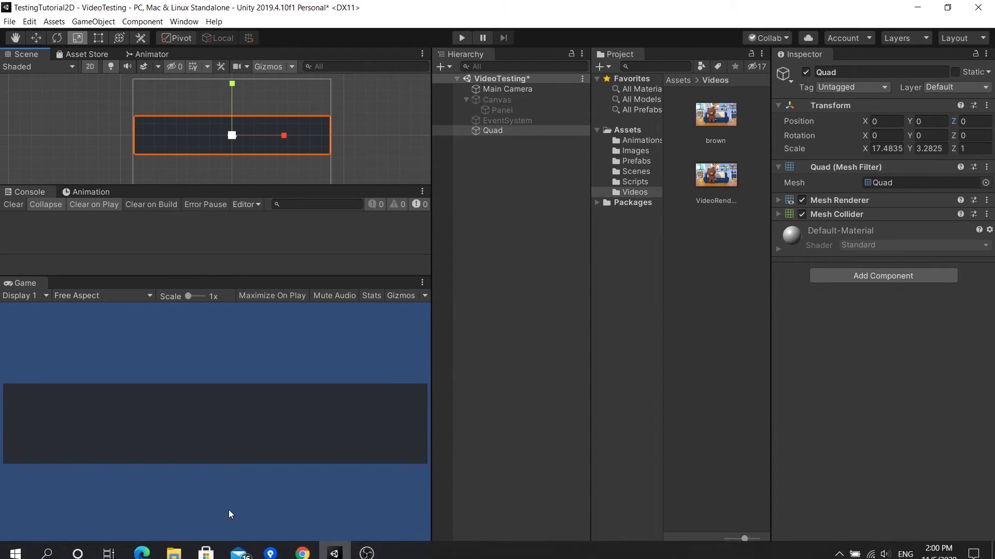
mouse_move(232, 84)
mouse_down()
mouse_move(230, 54)
mouse_move(232, 96)
mouse_move(234, 66)
mouse_up()
scroll(232, 96, up, 1)
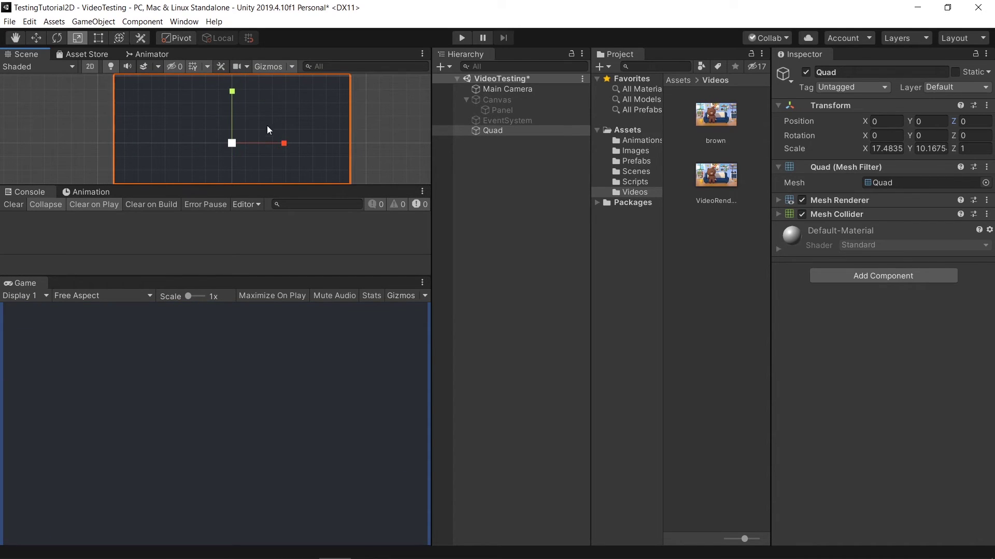
drag(284, 143, 285, 146)
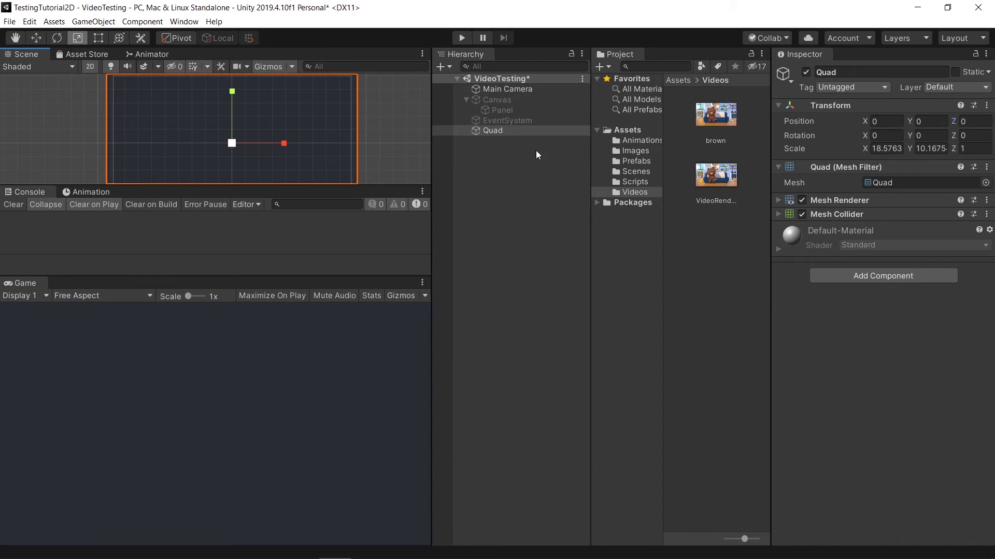
- Add a Video Player component to the Quad and assign the brown video as its video clip
double_click(500, 130)
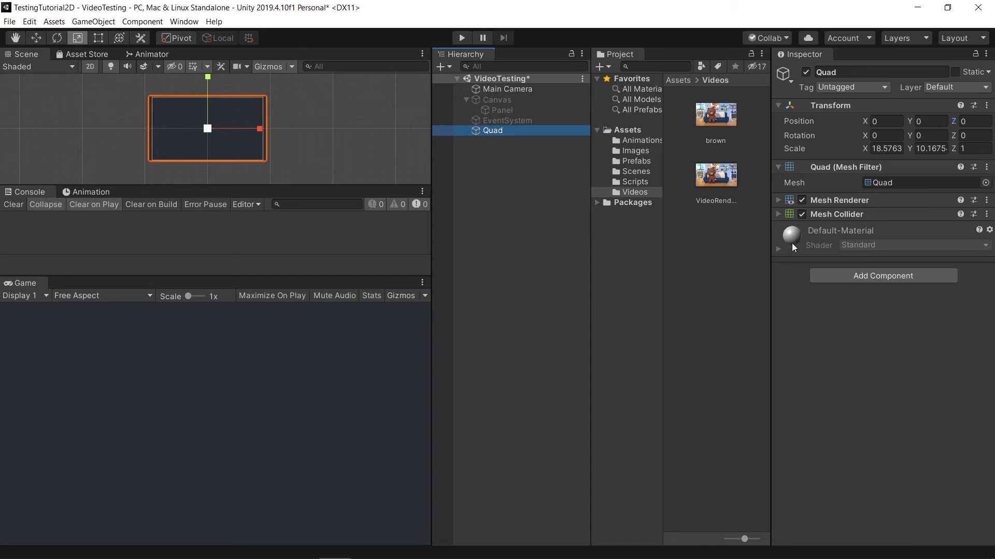
click(825, 277)
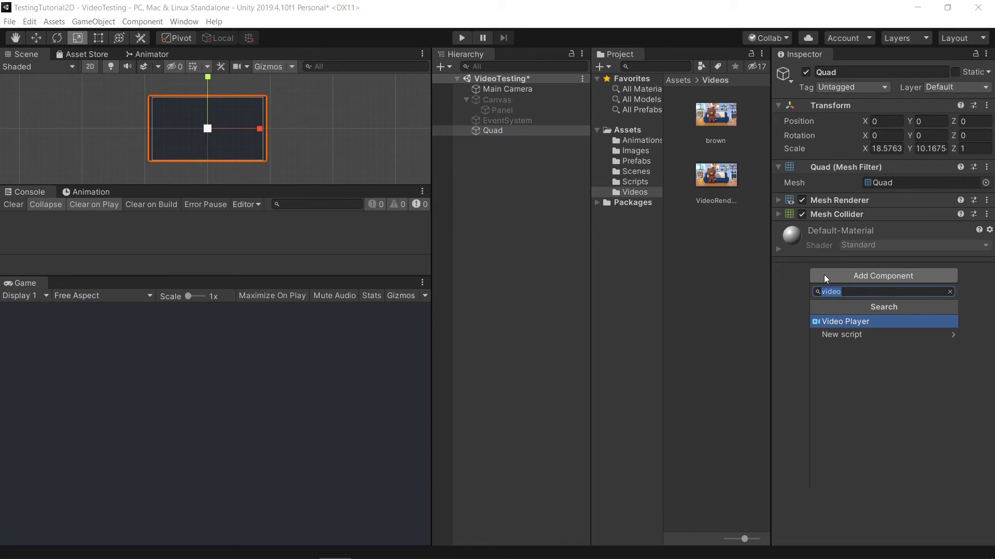
key(Return)
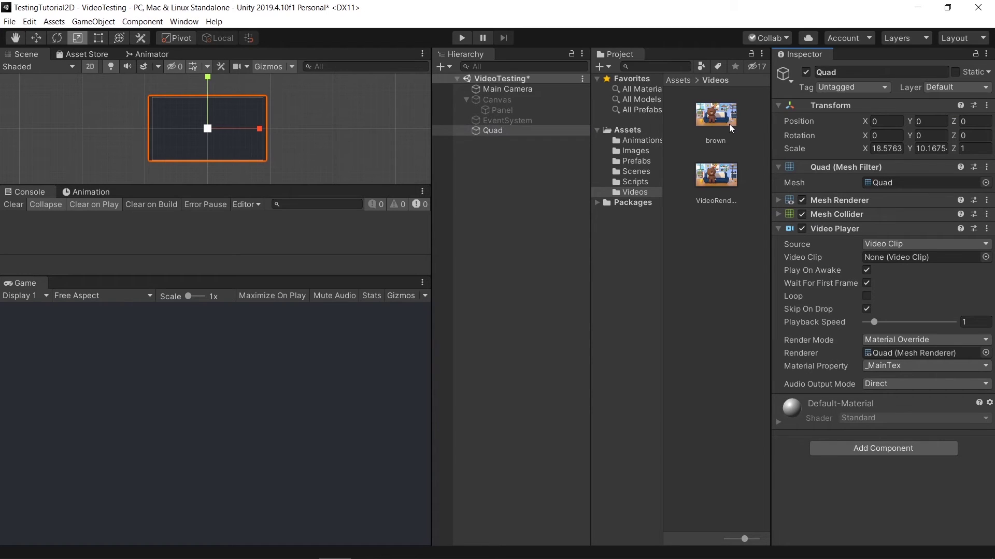
drag(716, 111, 887, 257)
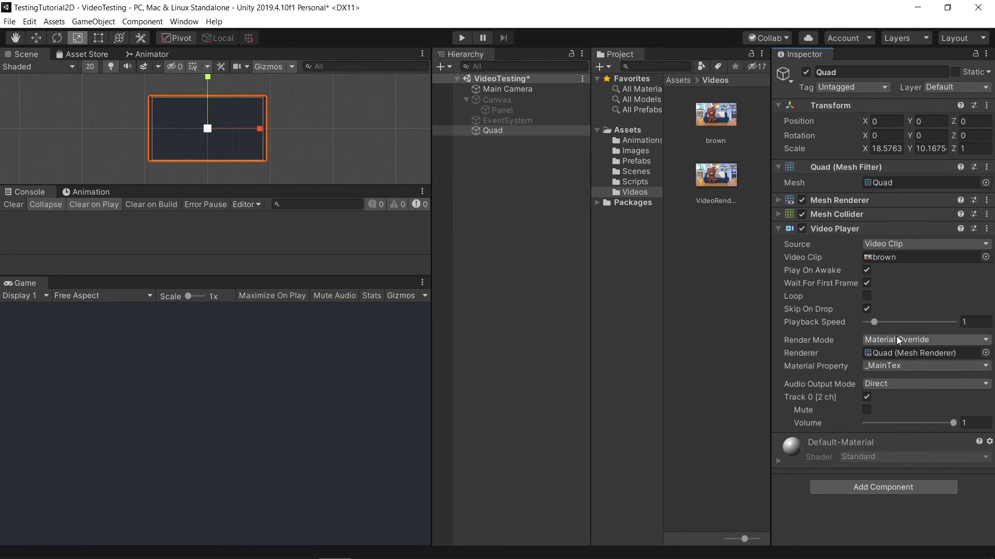
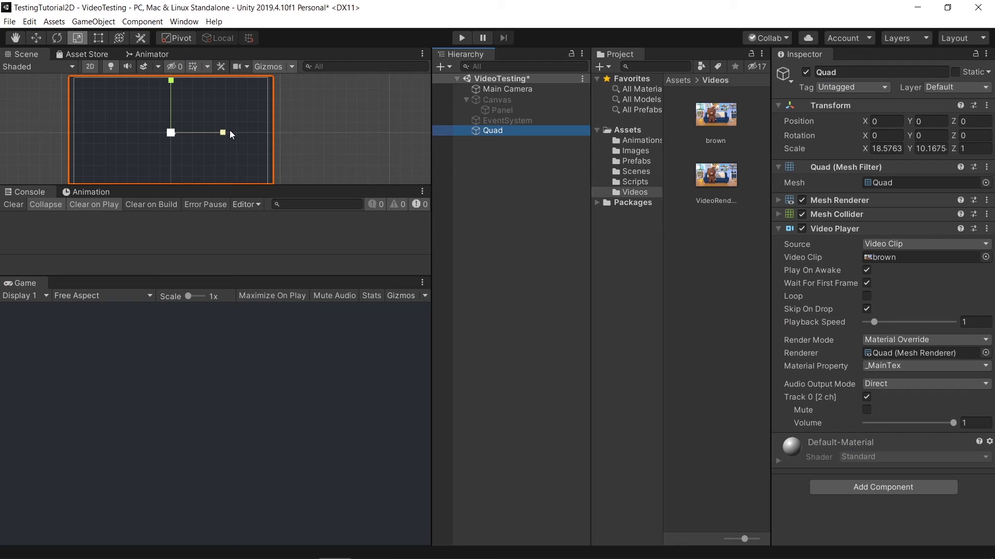
- Create a material named Video_MAT in the Videos folder and apply it to the Quad
scroll(353, 160, down, 1)
scroll(363, 138, down, 2)
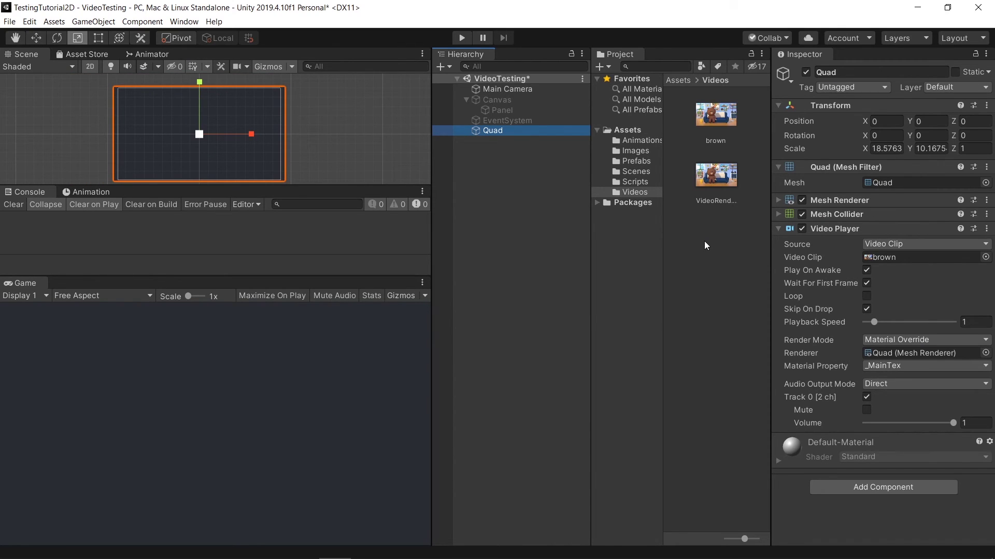
right_click(710, 224)
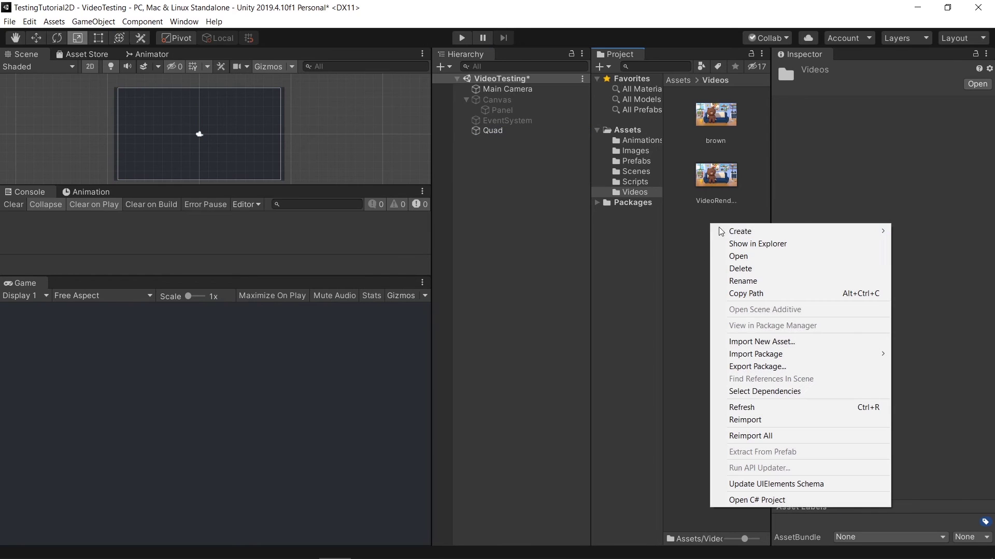
mouse_move(732, 236)
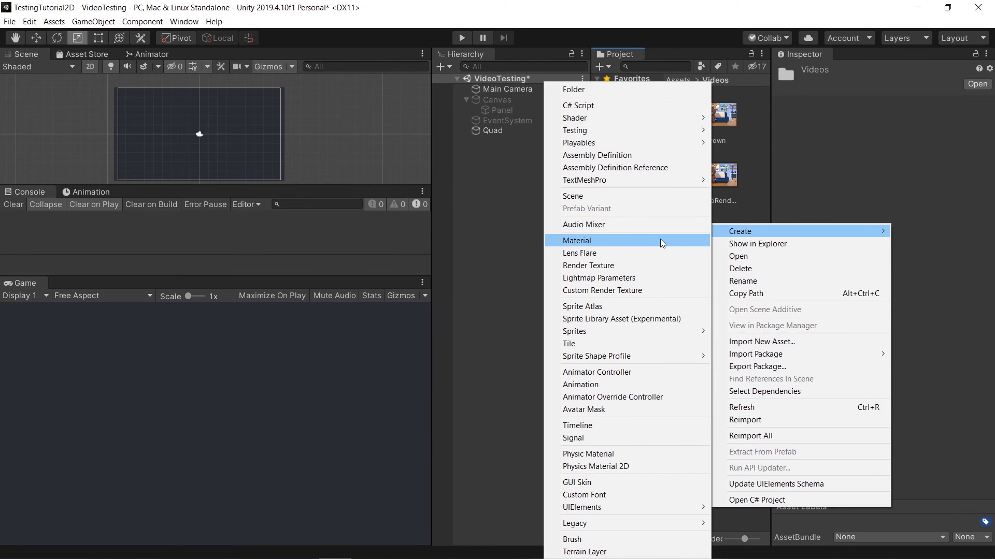
click(660, 238)
key(BackSpace)
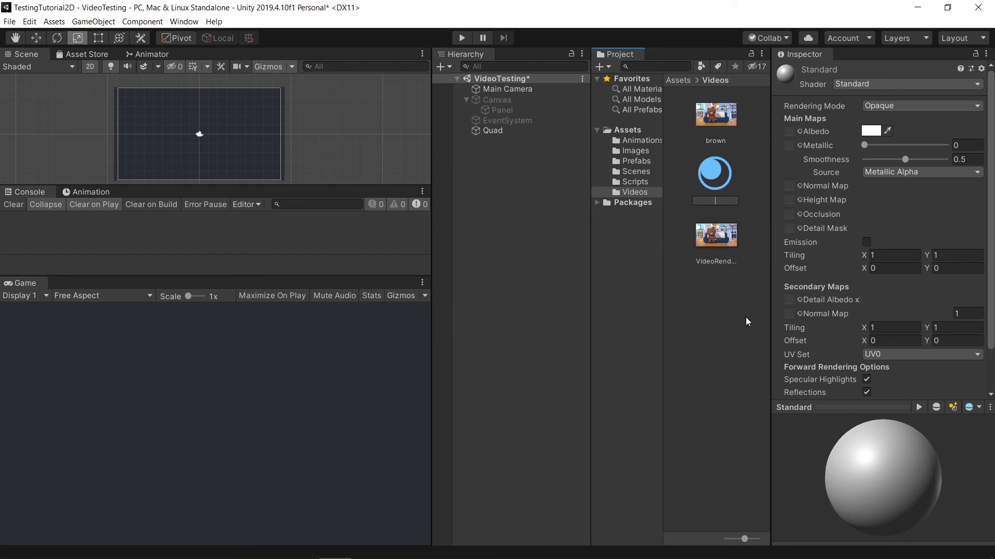
text(Video_MAT)
key(Return)
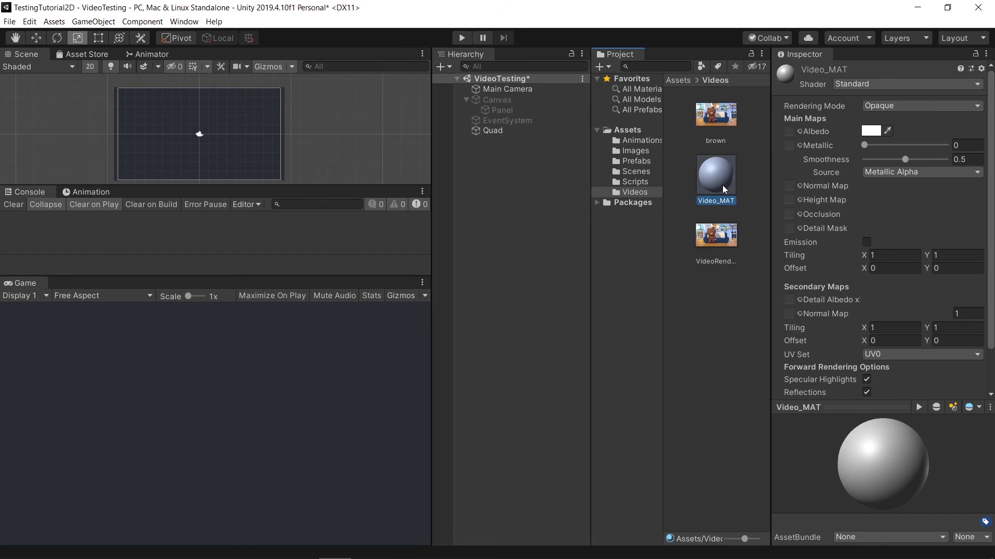
drag(722, 185, 214, 140)
click(497, 130)
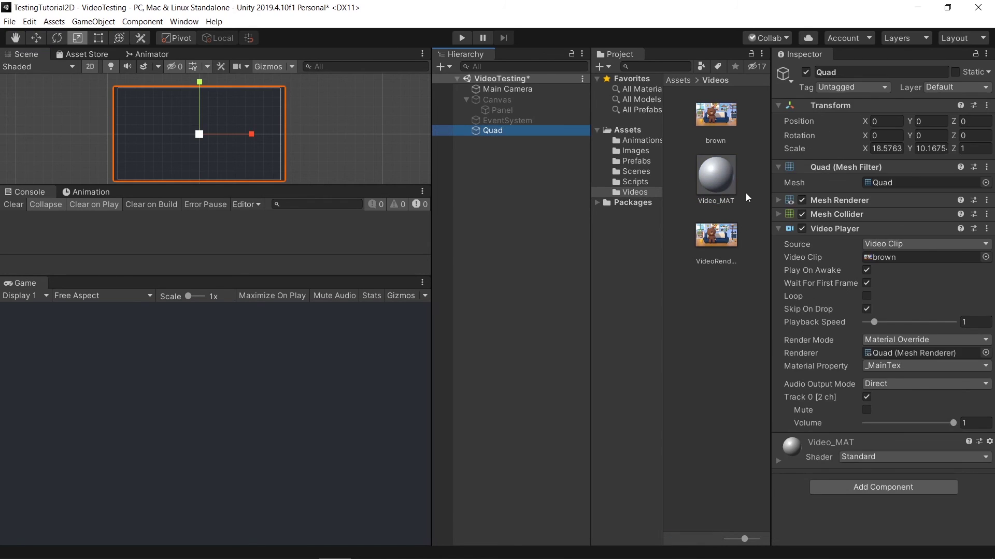
- Set Video_MAT's shader to Unlit/Transparent, and test the Quad's video playback by running and stopping the scene
click(716, 178)
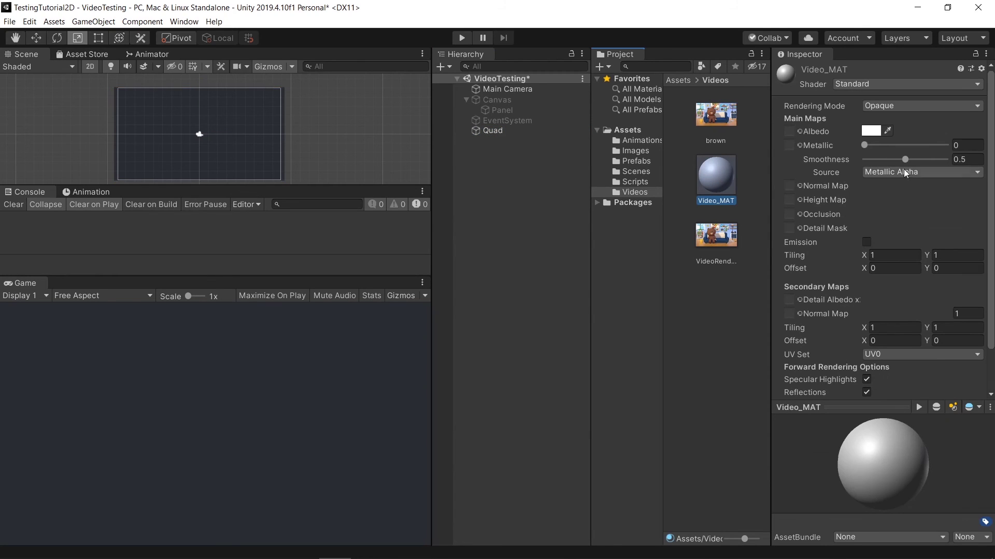
click(858, 83)
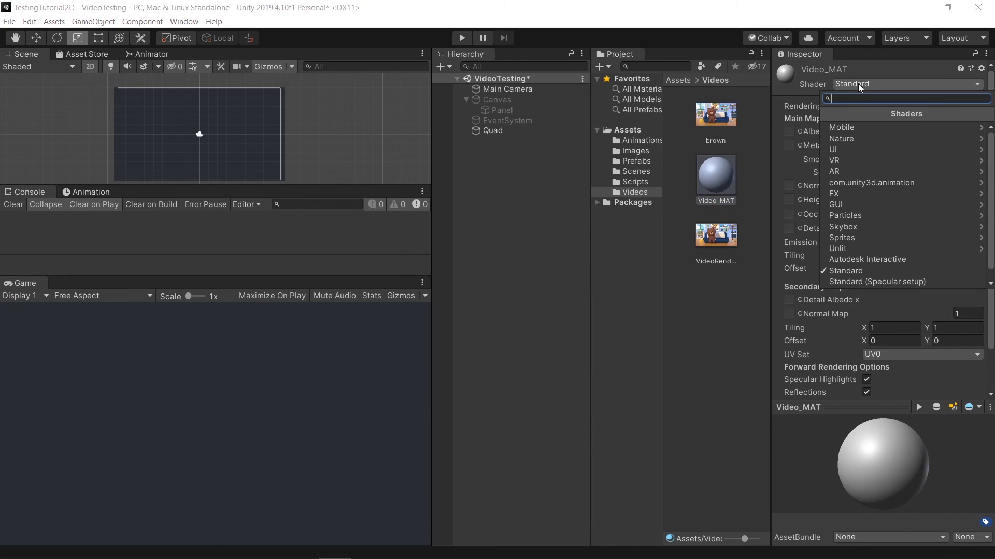
click(856, 248)
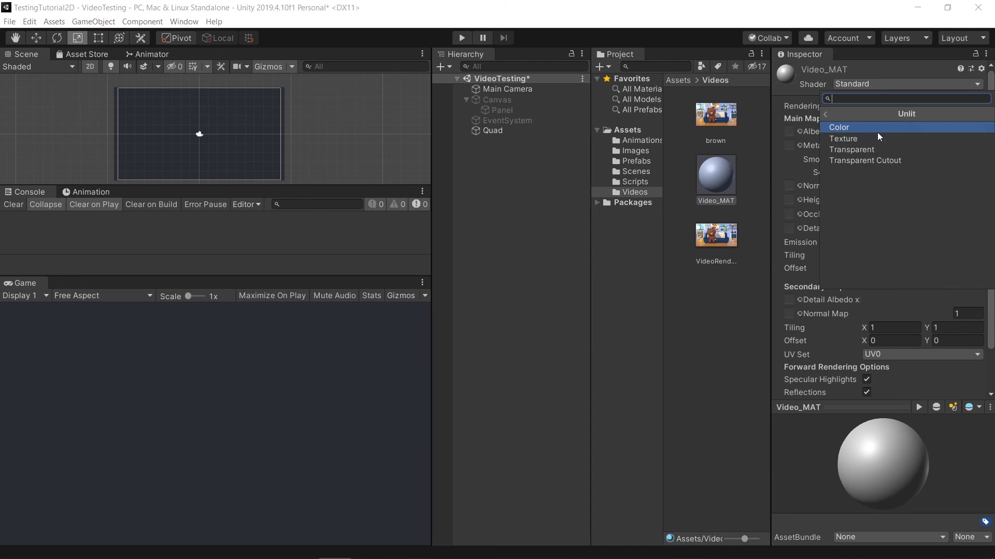
click(873, 150)
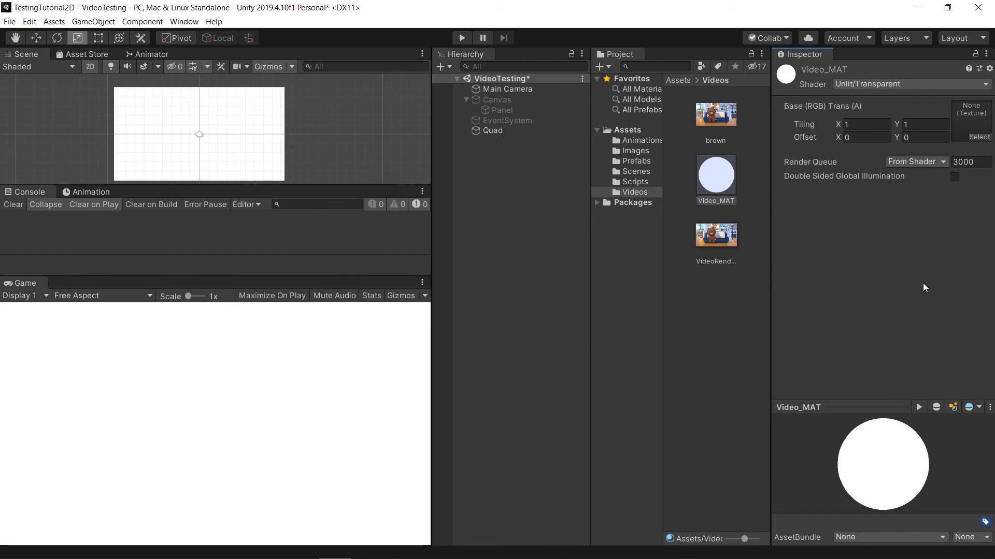
click(462, 39)
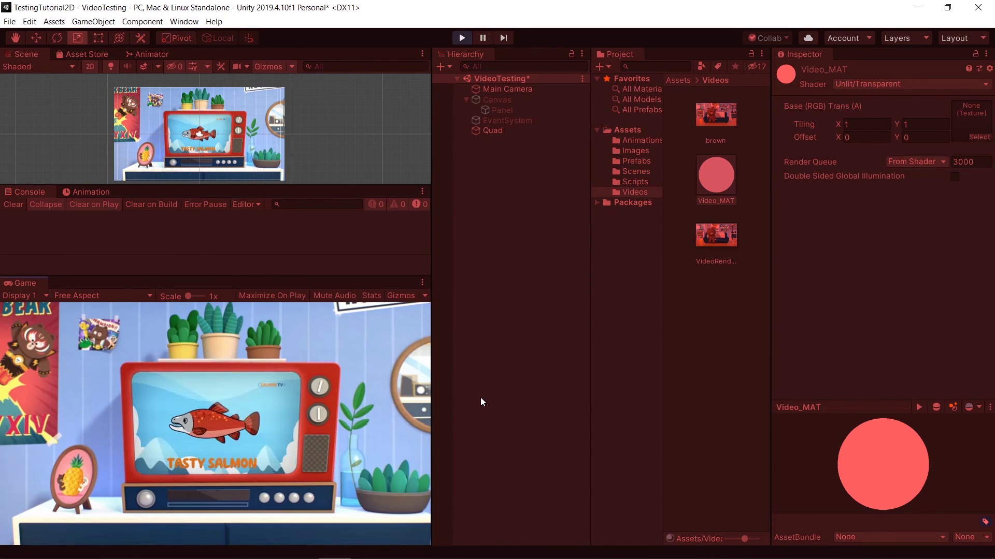
click(462, 38)
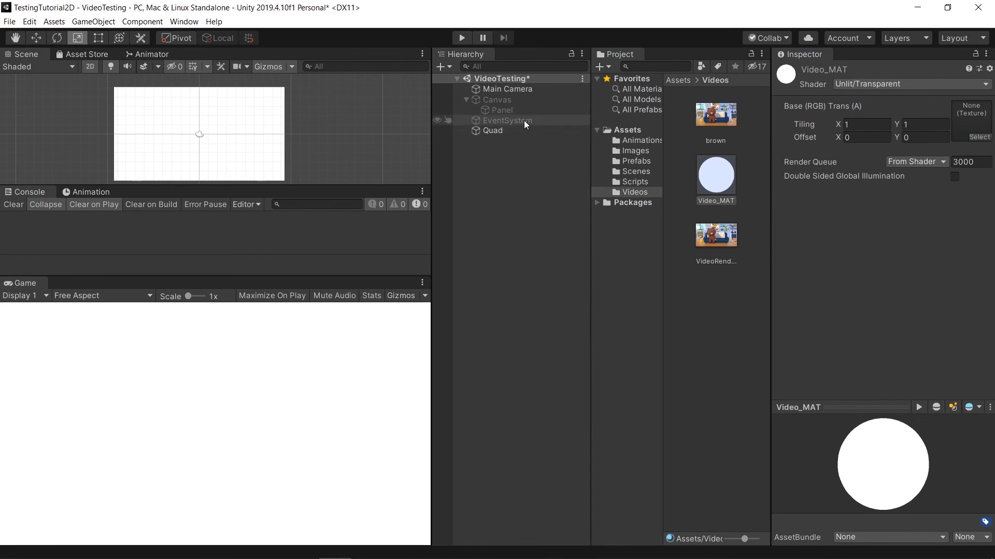
click(465, 99)
click(465, 100)
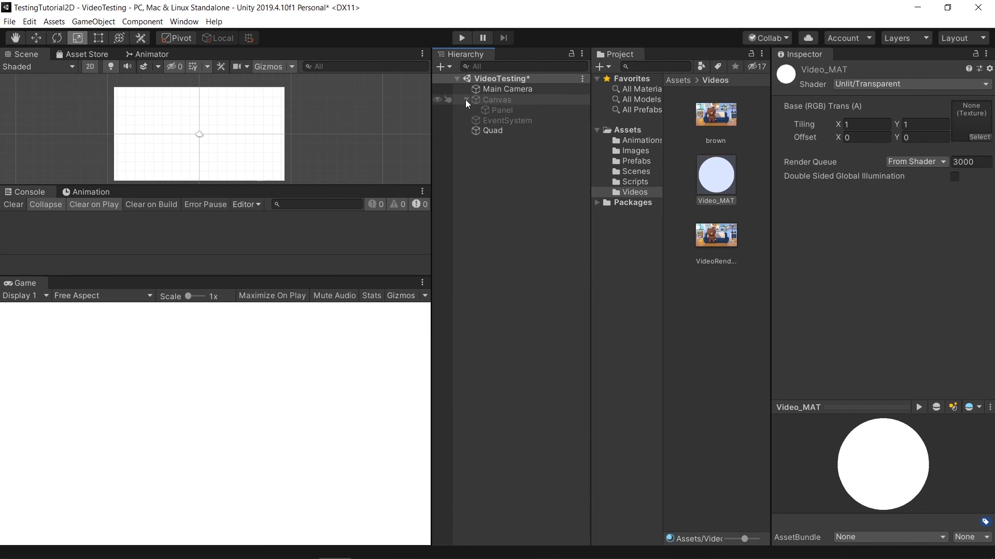